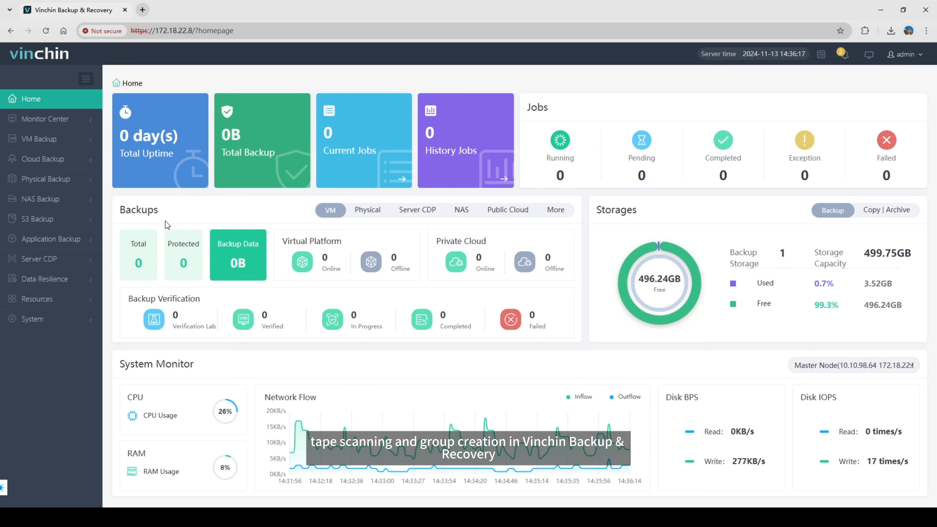
Open the tape library management page and scan to update the tape information
left_click(82, 299)
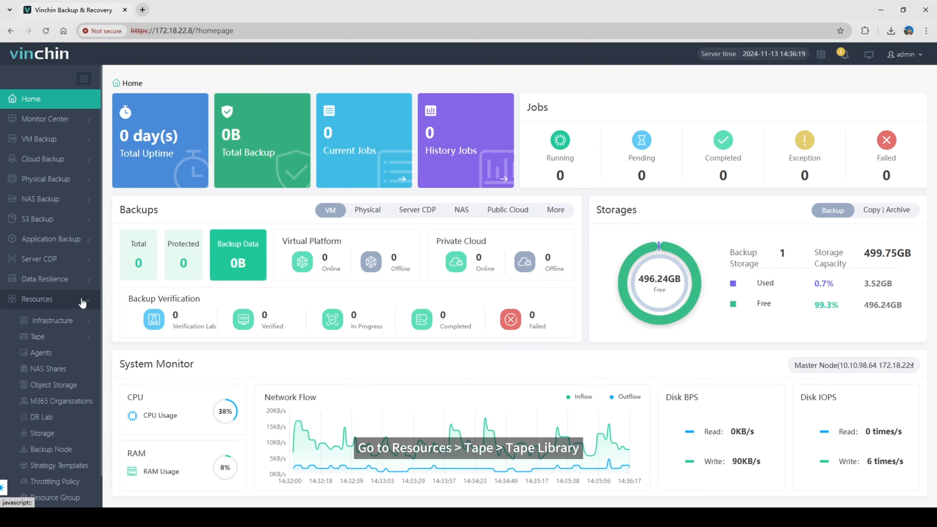
left_click(72, 337)
left_click(73, 354)
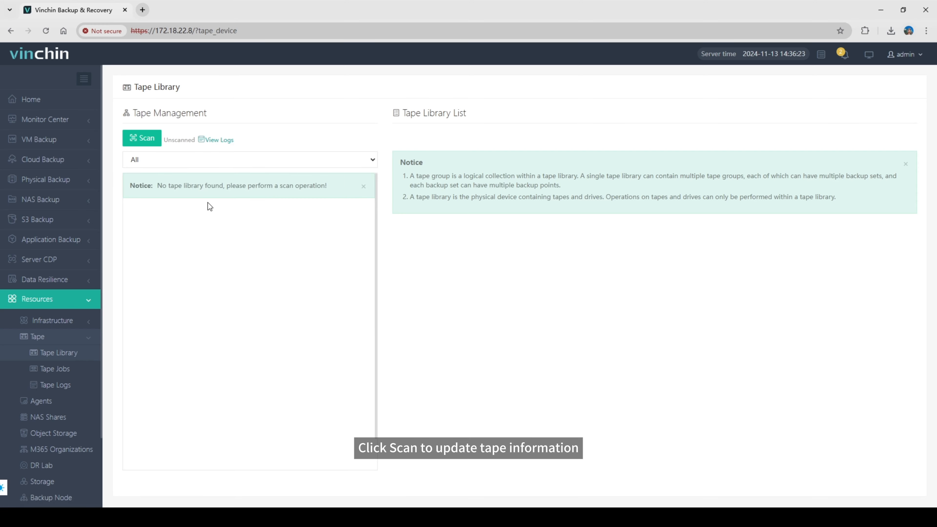
left_click_drag(165, 140, 195, 140)
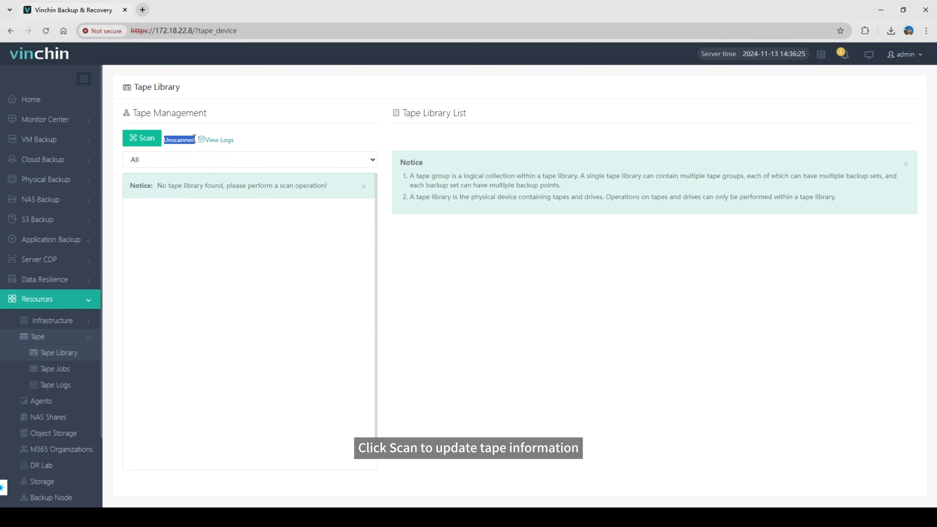
left_click(184, 149)
left_click(146, 140)
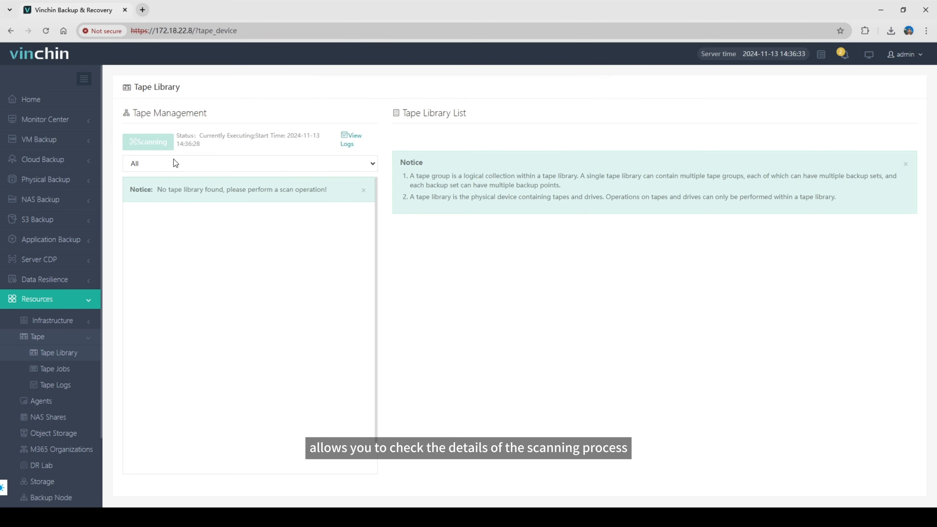
Check the tape scan's logs, and inspect the tapes and drives of the STK-L700(0107) and STK-L80(0107) libraries
left_click(349, 138)
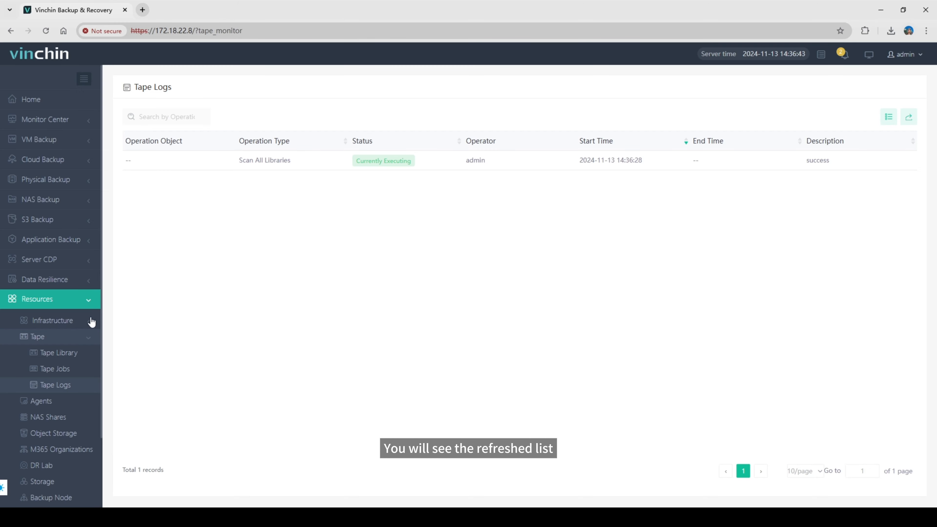
left_click(72, 360)
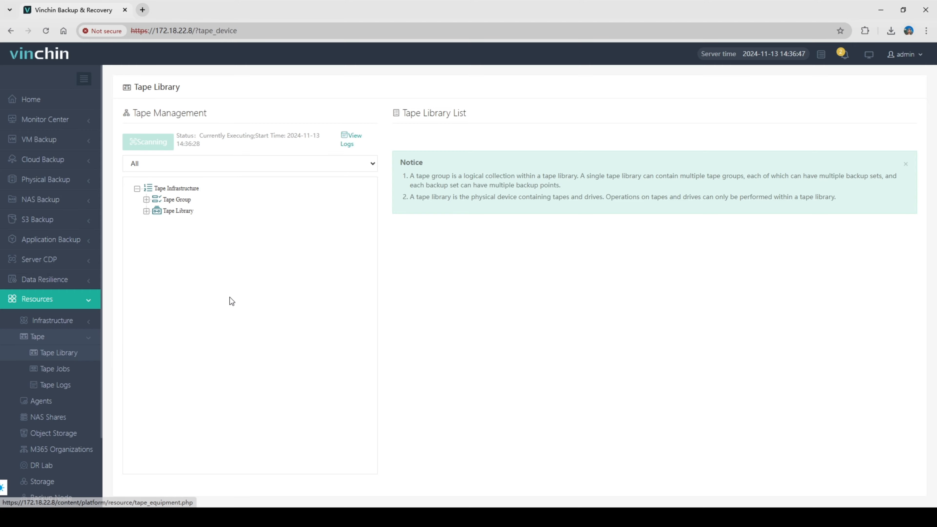
left_click(179, 211)
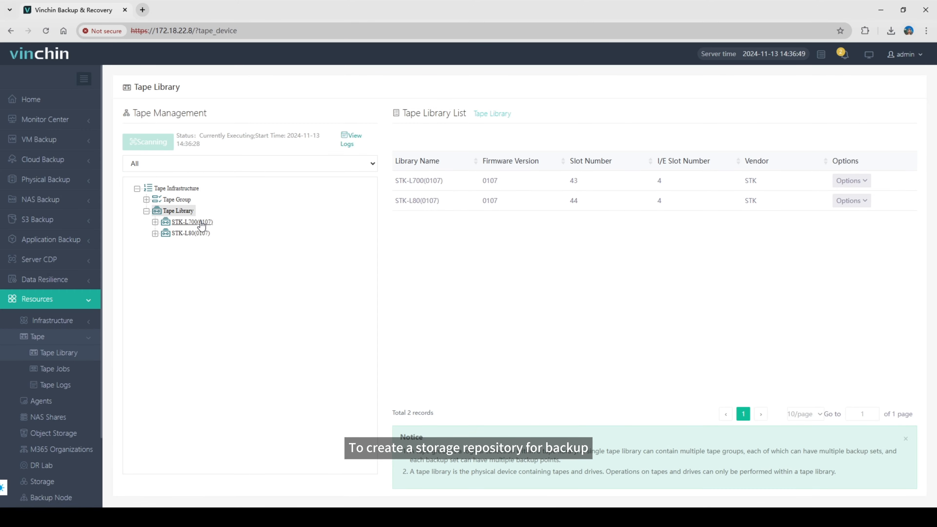
left_click(182, 232)
left_click(202, 278)
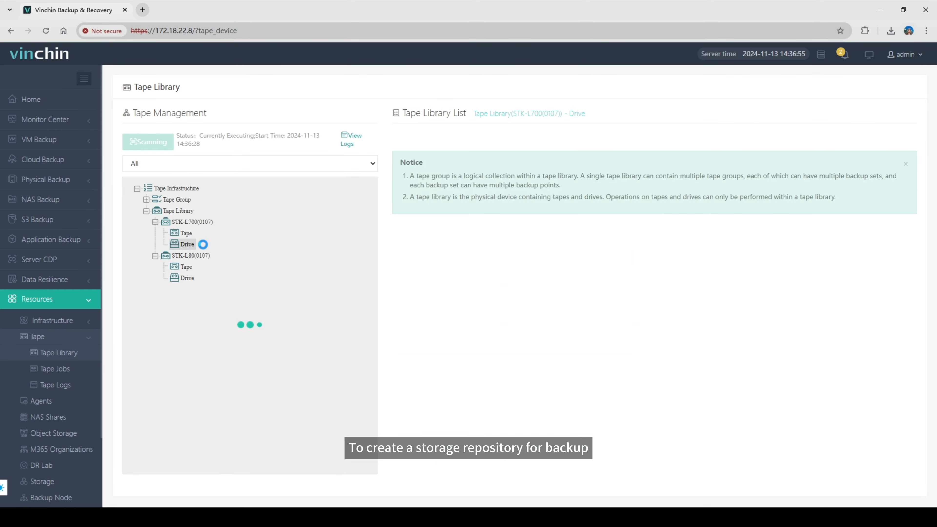
left_click(192, 266)
left_click(189, 278)
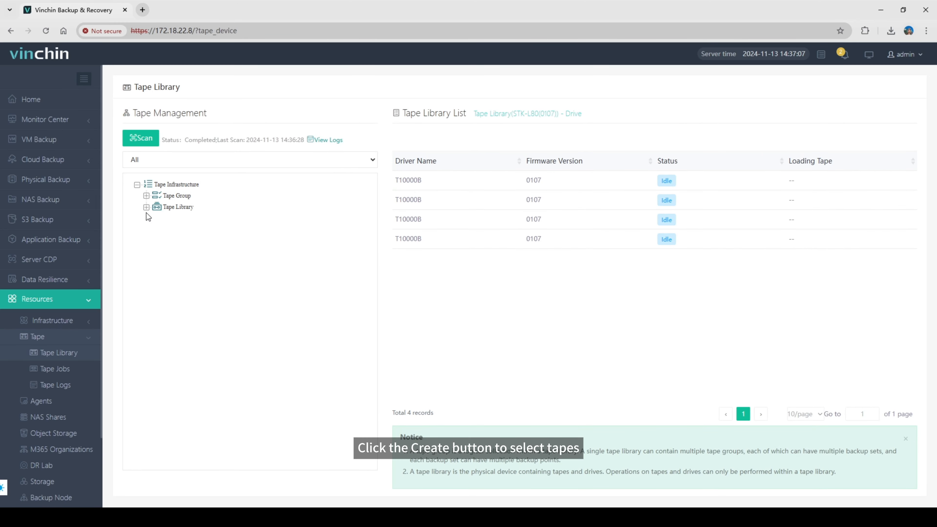
Start a new tape group named LTO8_Backup in the STK-L700(0107) tape library
left_click(145, 195)
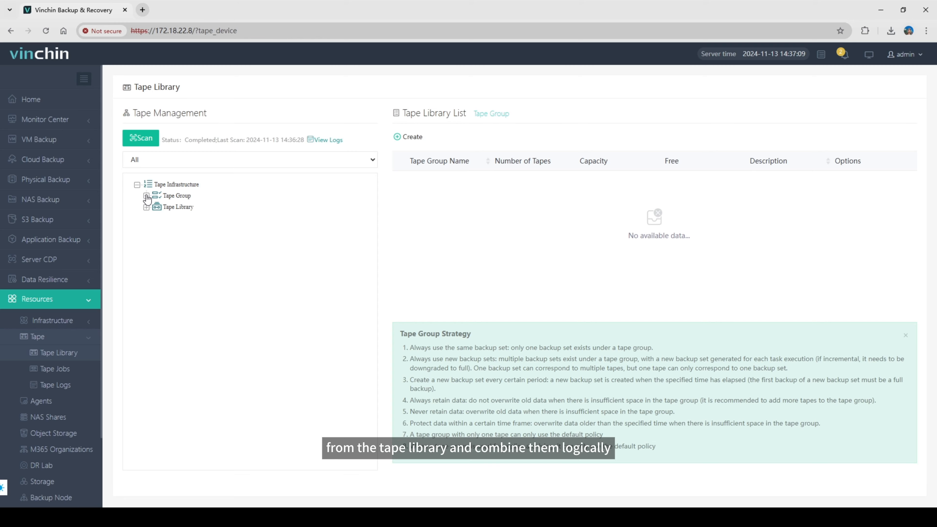
left_click(146, 198)
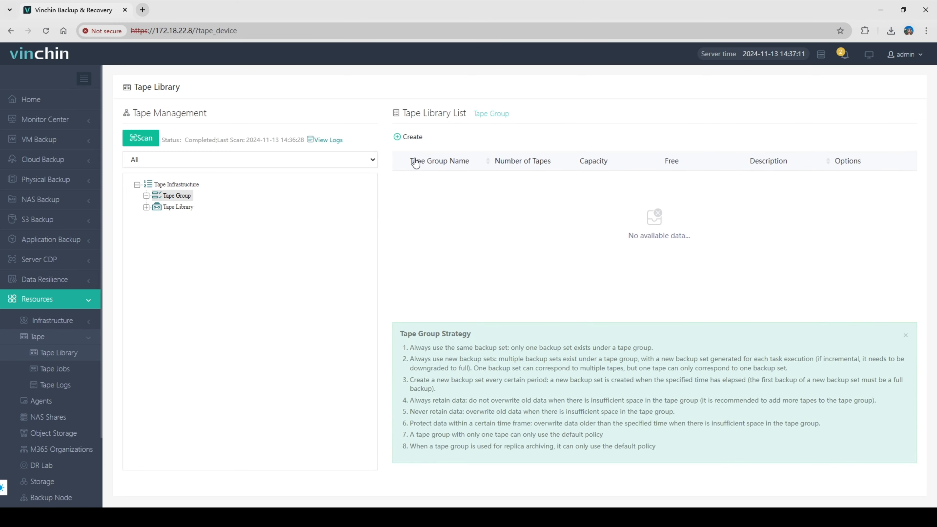
left_click(419, 138)
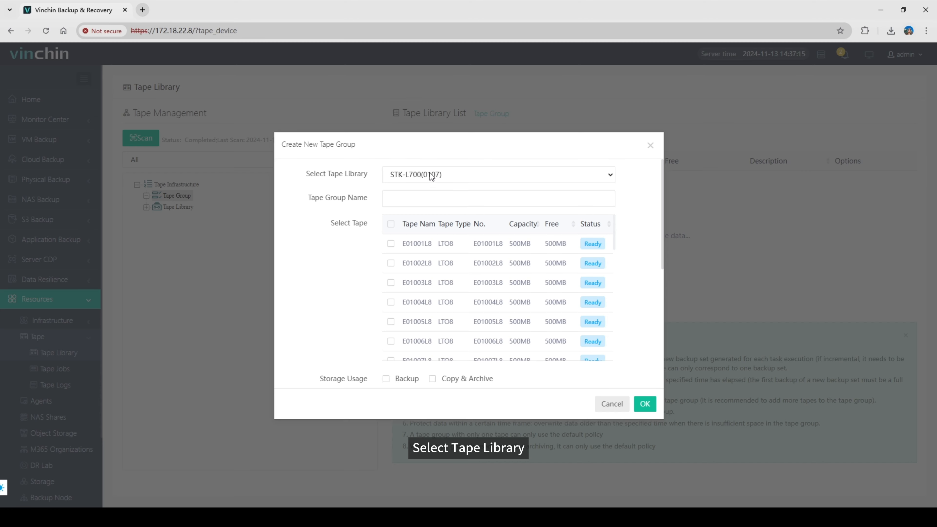
left_click(430, 177)
left_click(428, 189)
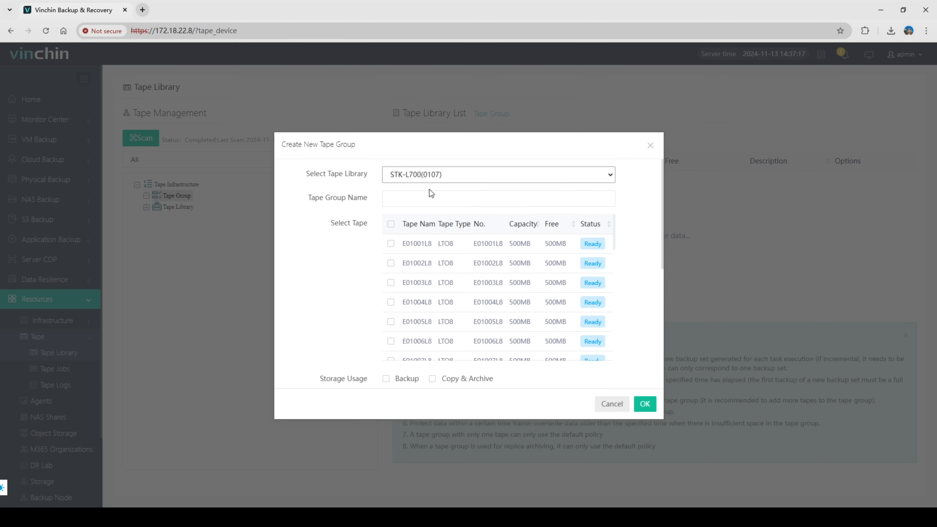
left_click(417, 198)
type("LTO8")
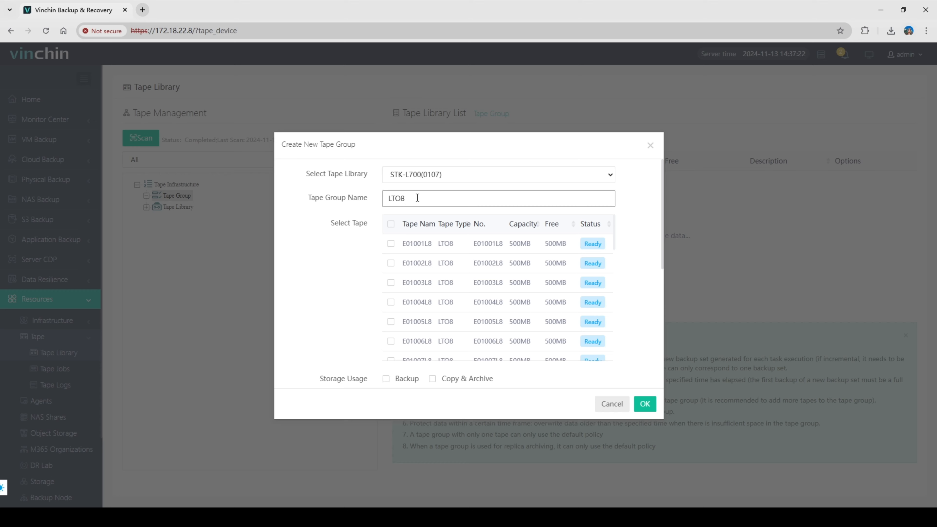
type("_Backup")
Select the first LTO8 tapes for the group, from E01001L8 through E01013L8
left_click(391, 244)
left_click(391, 263)
left_click(391, 282)
left_click(391, 302)
scroll(392, 301, "down", 1)
left_click(391, 273)
left_click(391, 292)
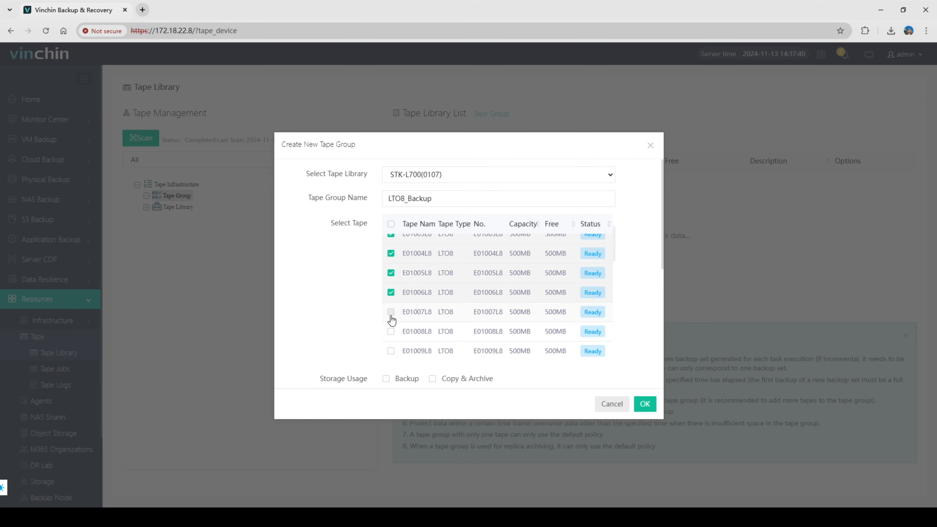
left_click(391, 312)
left_click(391, 331)
left_click(391, 312)
left_click(391, 331)
scroll(391, 332, "down", 2)
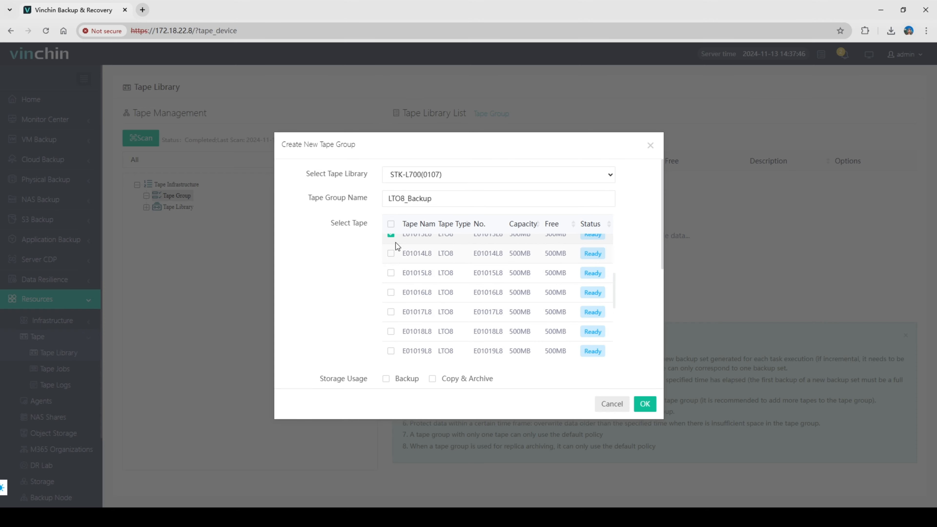
Extend the selection to all LTO8 tapes through E01020L8 and leave the LTO6 tapes from F01030L6 onward unselected
left_click(391, 224)
scroll(389, 306, "down", 13)
left_click(391, 351)
left_click(391, 331)
left_click(391, 312)
scroll(391, 313, "up", 1)
left_click(391, 341)
left_click(391, 321)
left_click(391, 302)
left_click(391, 282)
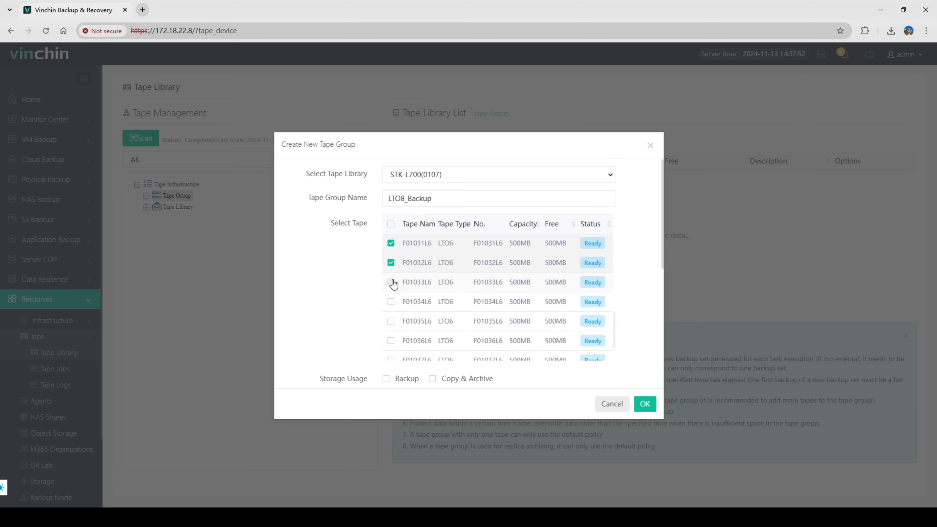
Create the tape group with the generation strategy "Always use the same backup set" and the description "Backup"
scroll(362, 337, "down", 3)
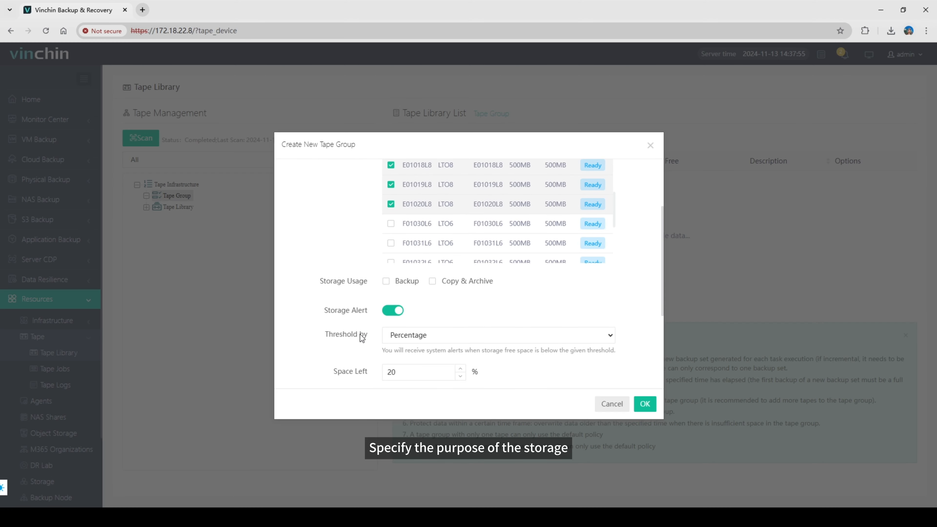
scroll(366, 283, "down", 4)
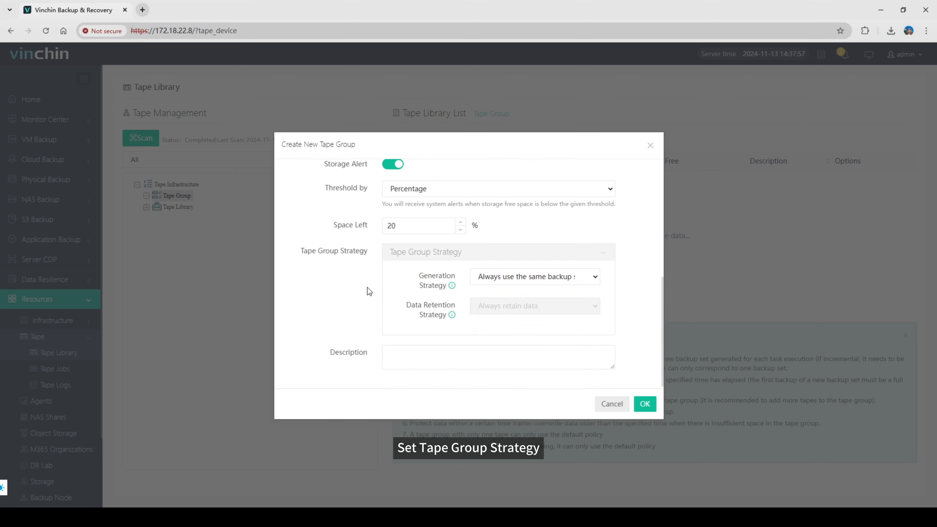
left_click(505, 276)
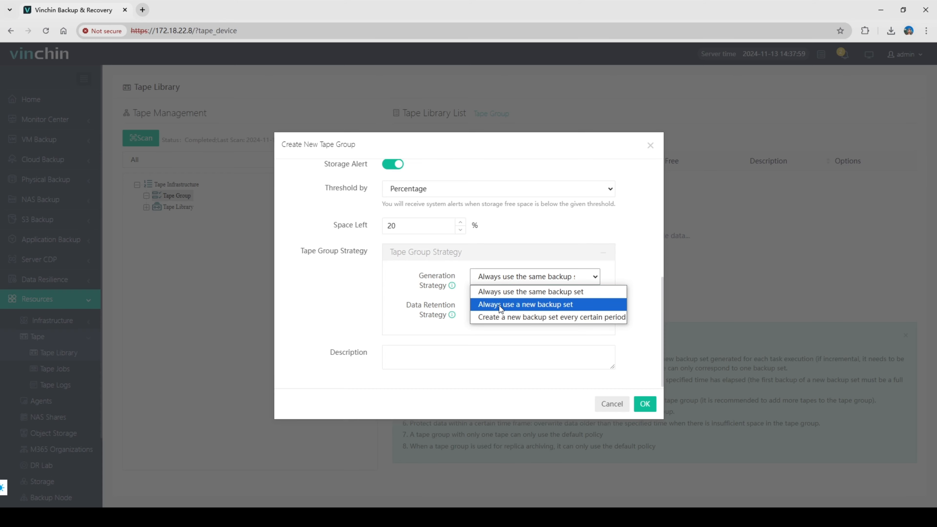
left_click(501, 292)
scroll(538, 307, "down", 1)
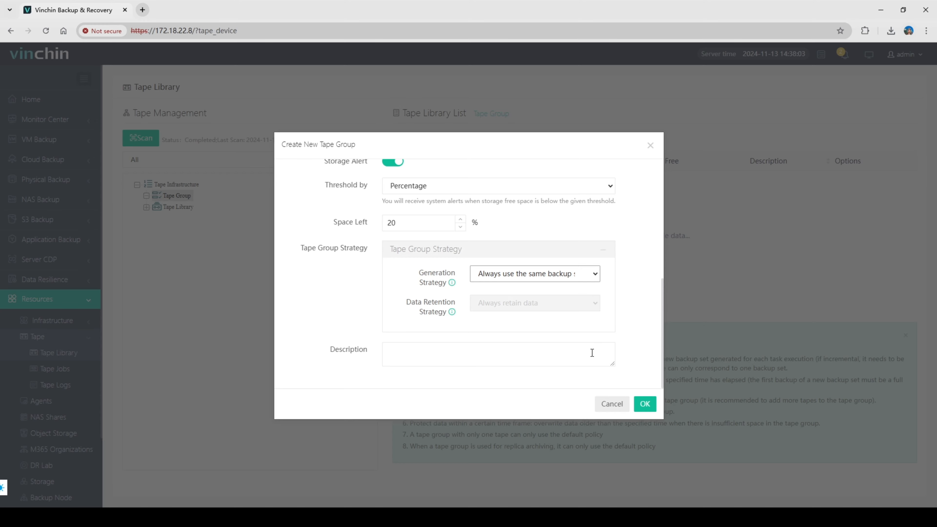
left_click(591, 353)
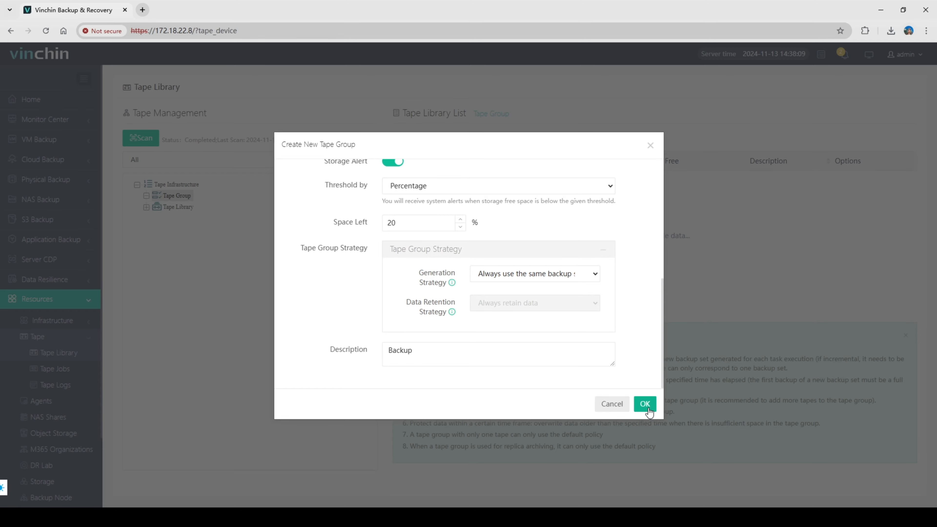
left_click(645, 404)
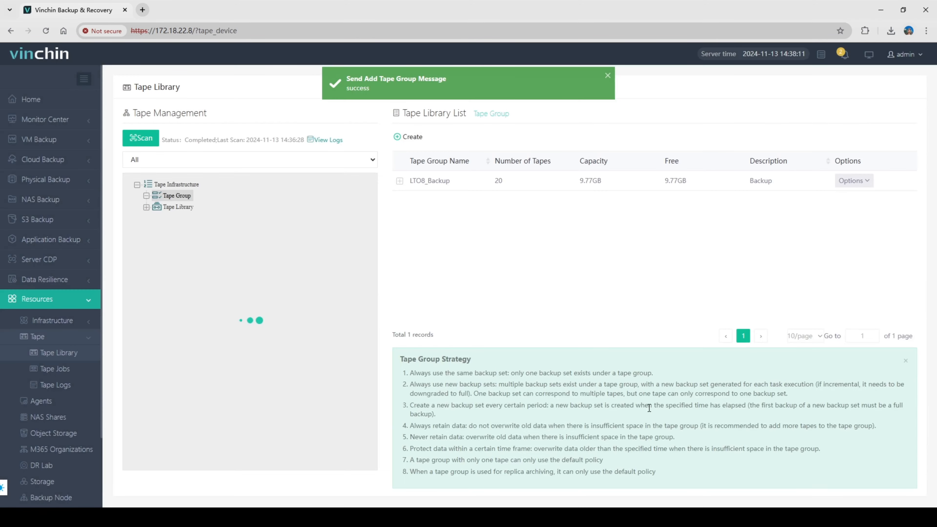
left_click(400, 180)
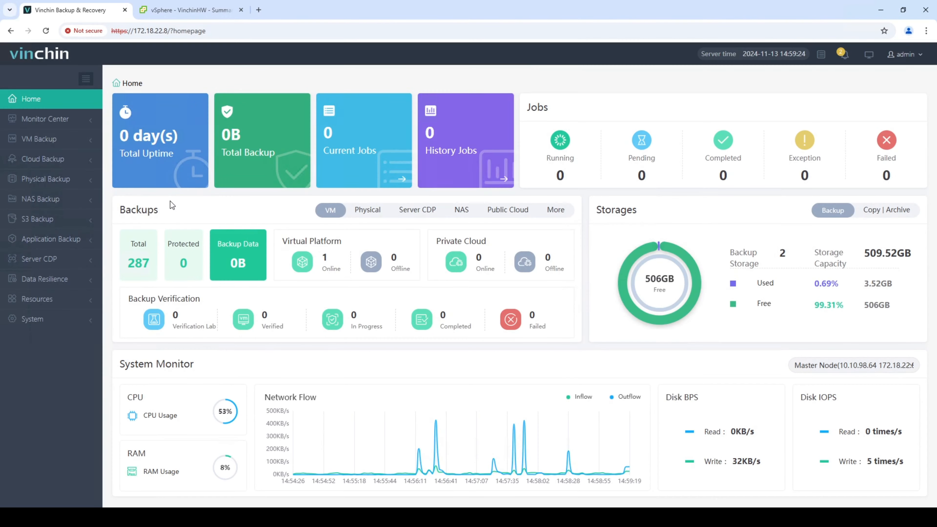
Start a new VM backup job and expand the VMware vSphere inventory in the backup source list
left_click(78, 144)
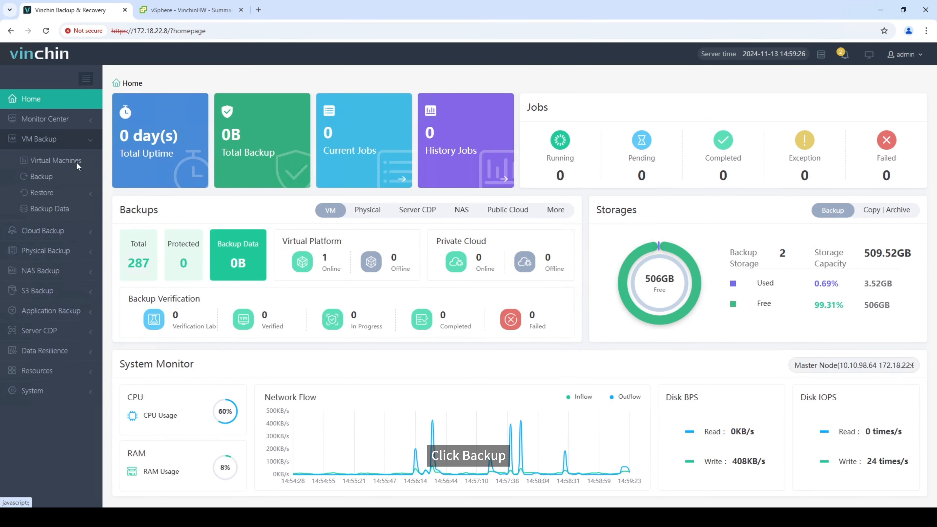
left_click(75, 180)
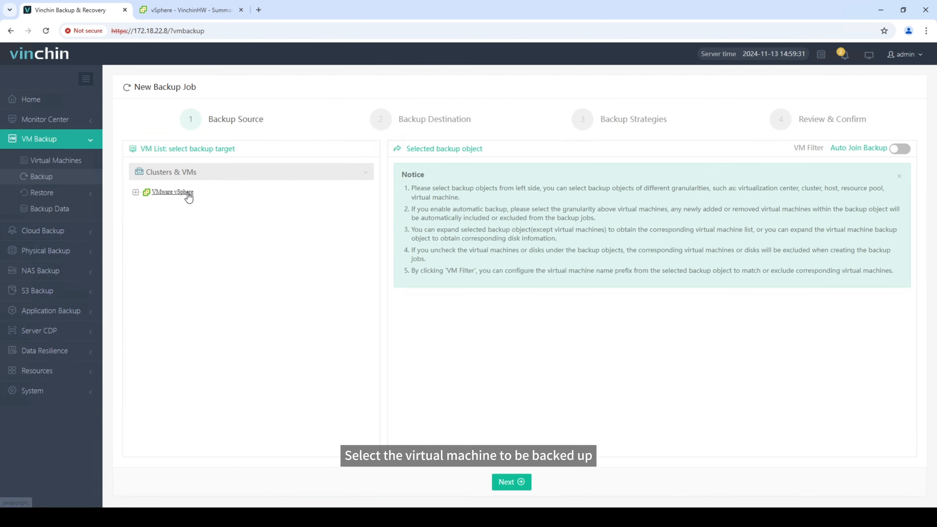
left_click(175, 192)
left_click(263, 205)
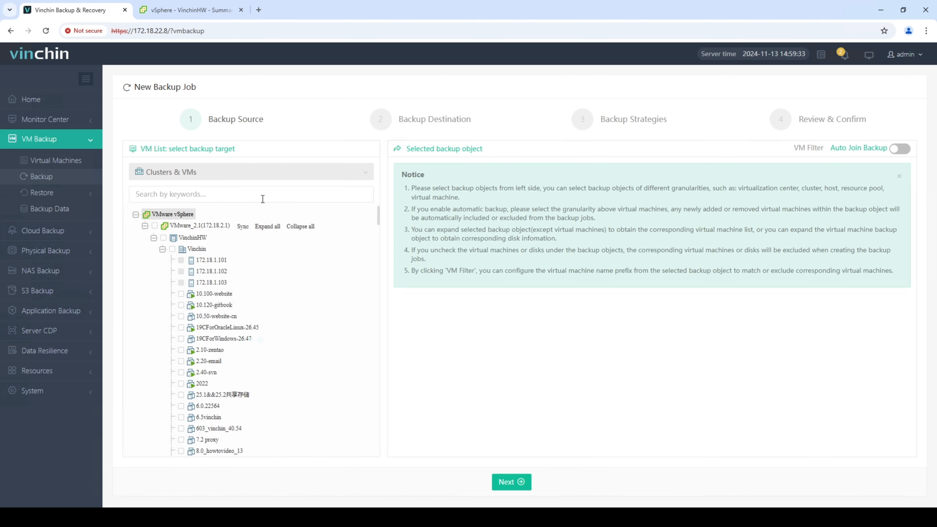
Filter the virtual machines by "10g" and set the one whose name ends in centos10G_22.33, with its disk, as the backup source
left_click(260, 193)
type("10g")
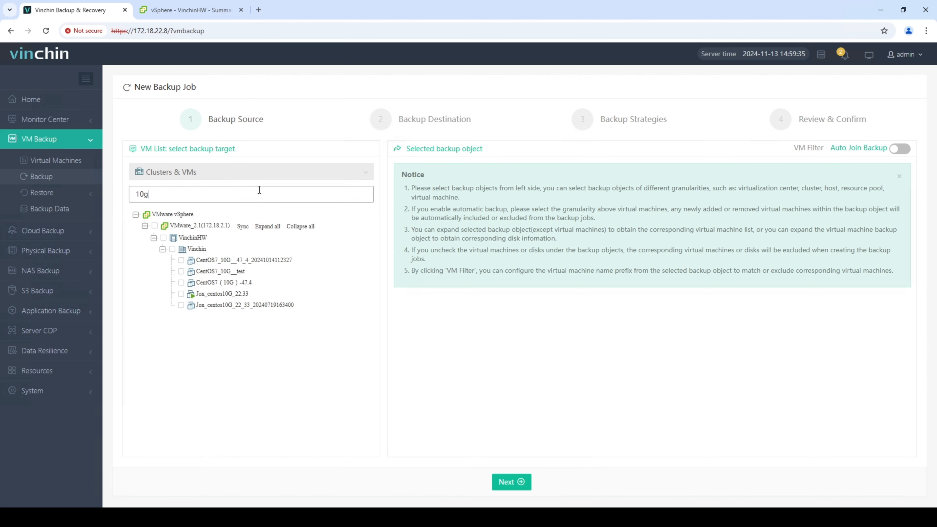
left_click(254, 294)
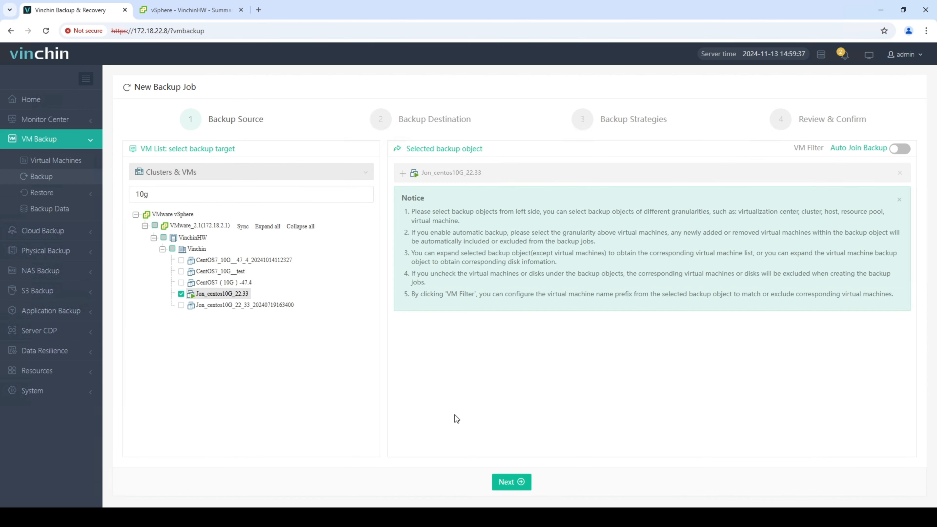
left_click(401, 174)
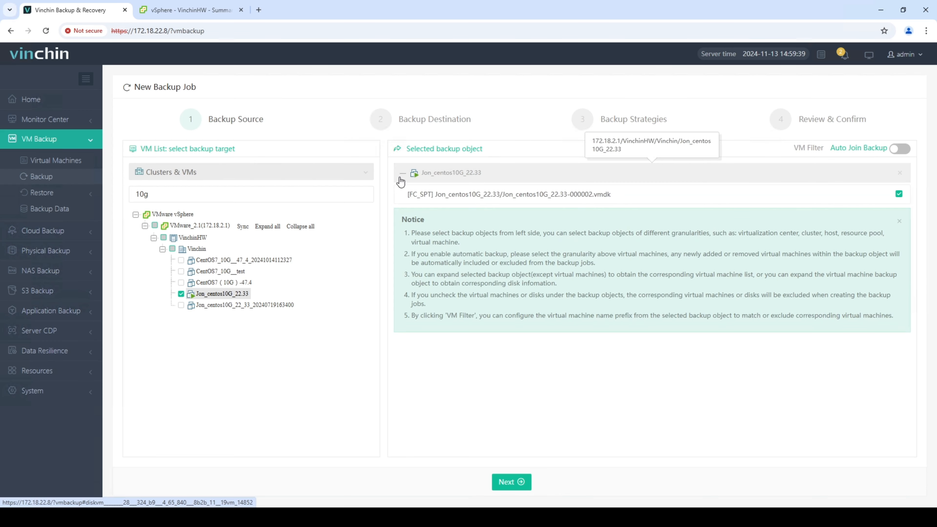
left_click(512, 481)
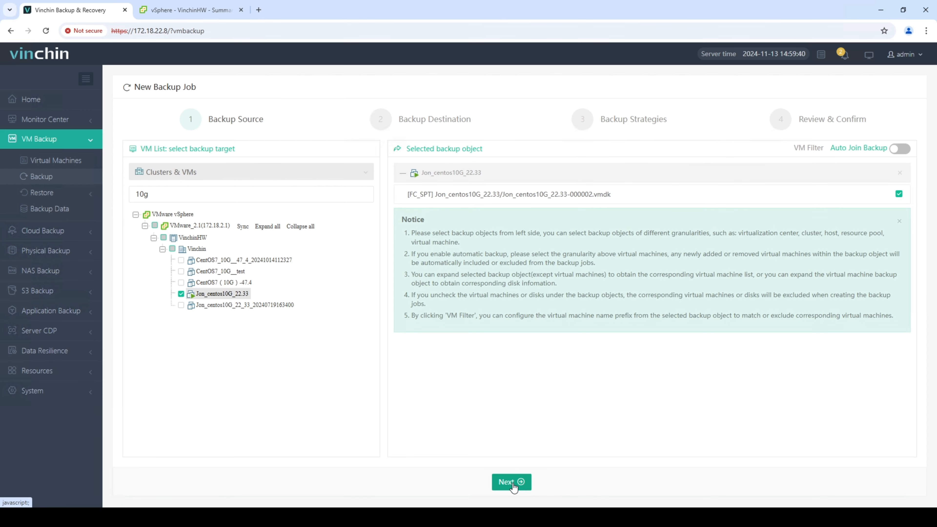
Set the backup job's target storage to the LTO8_Backup tape group and continue to the backup strategies
left_click(451, 173)
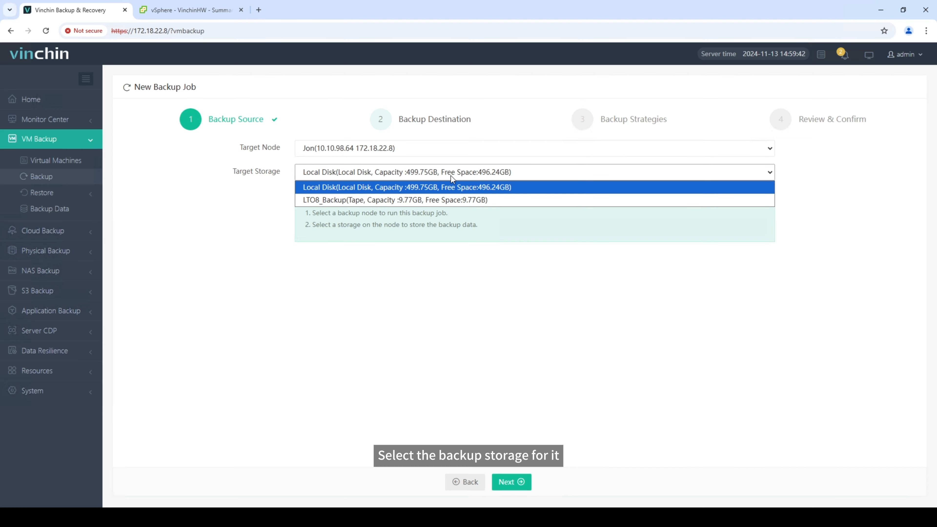
left_click(492, 199)
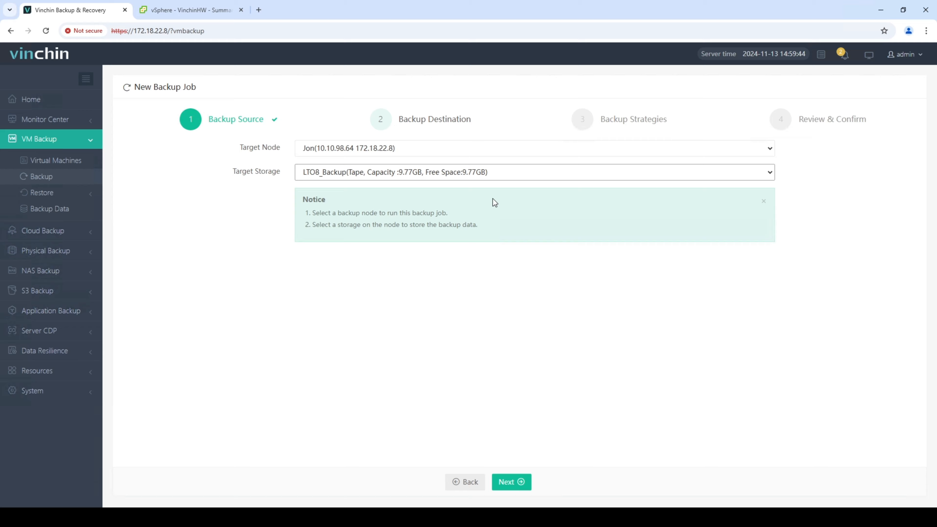
right_click(505, 477)
left_click(508, 483)
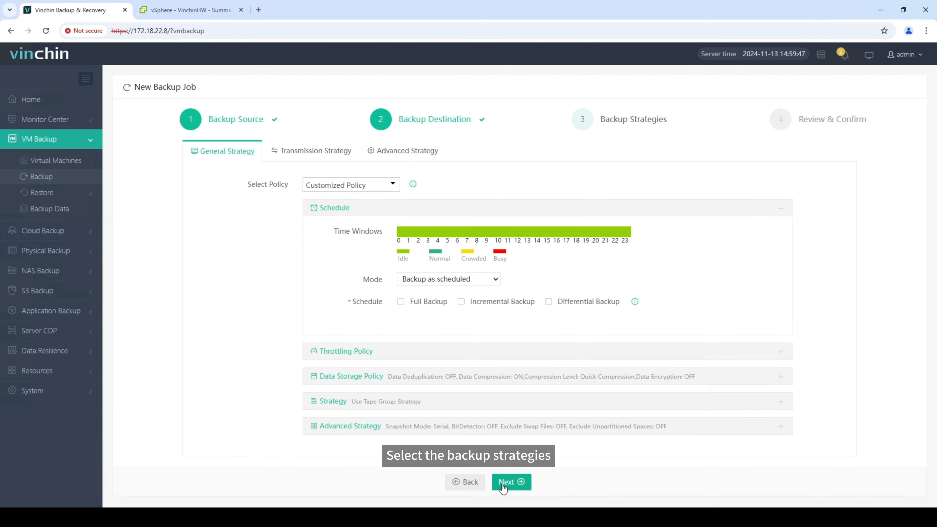
Include full and incremental backups in the job's schedule, and check the data storage policy and tape group strategy settings
left_click(439, 303)
left_click(460, 303)
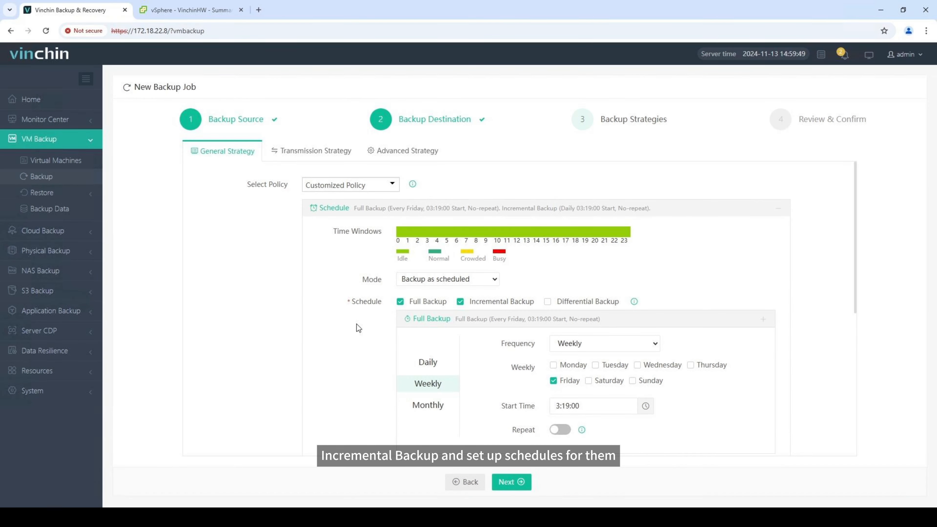
scroll(351, 332, "down", 7)
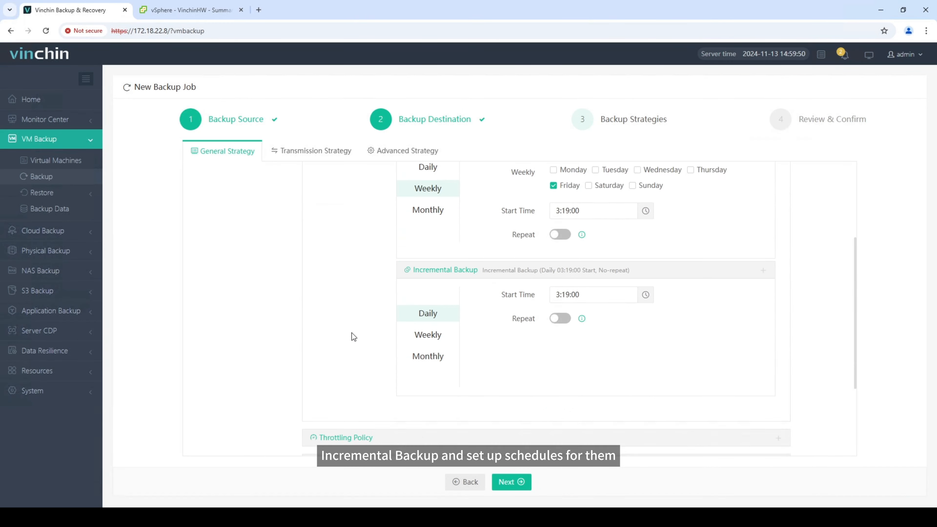
left_click(383, 383)
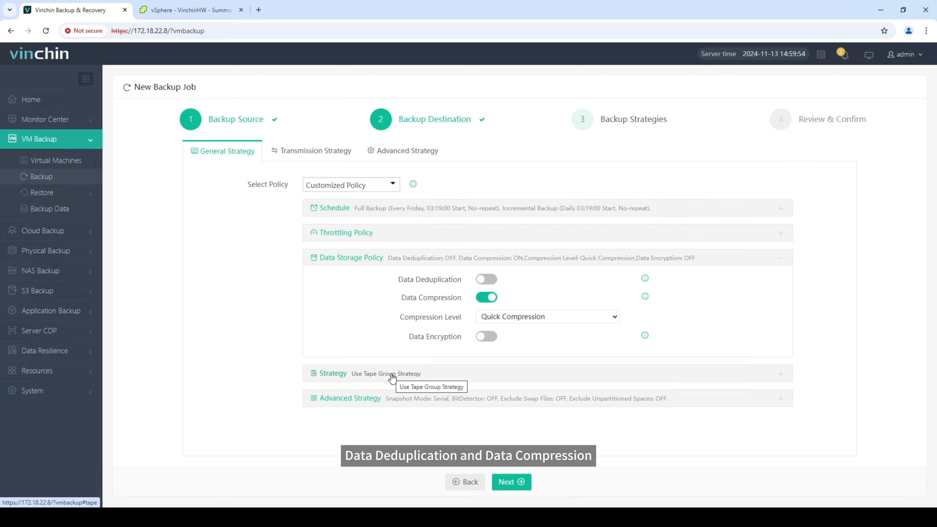
left_click(392, 376)
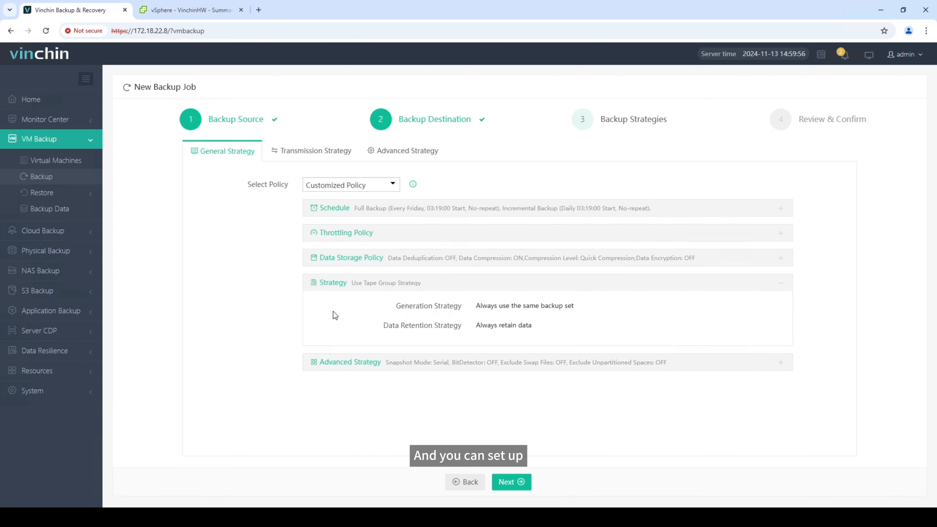
Choose HOTADD as the transfer method, check the advanced strategy settings and continue to the job review
left_click(334, 150)
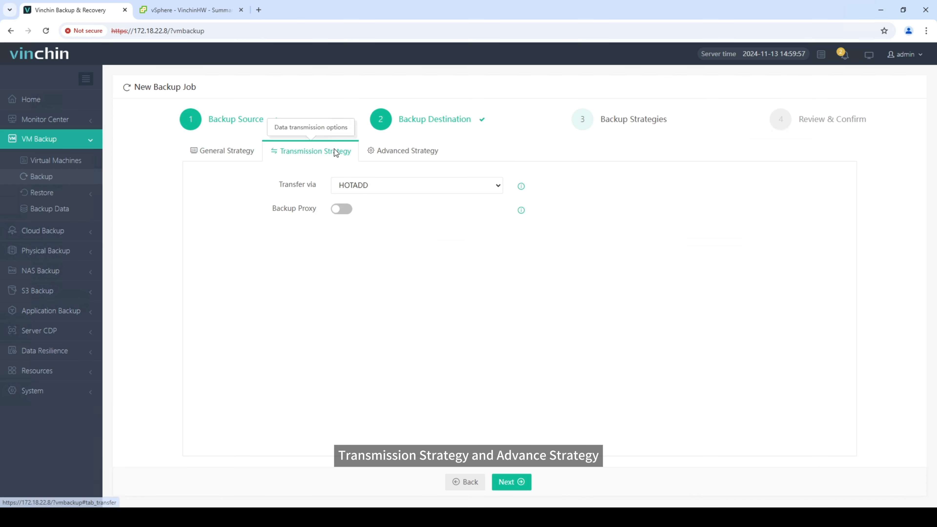
left_click(409, 183)
left_click(387, 235)
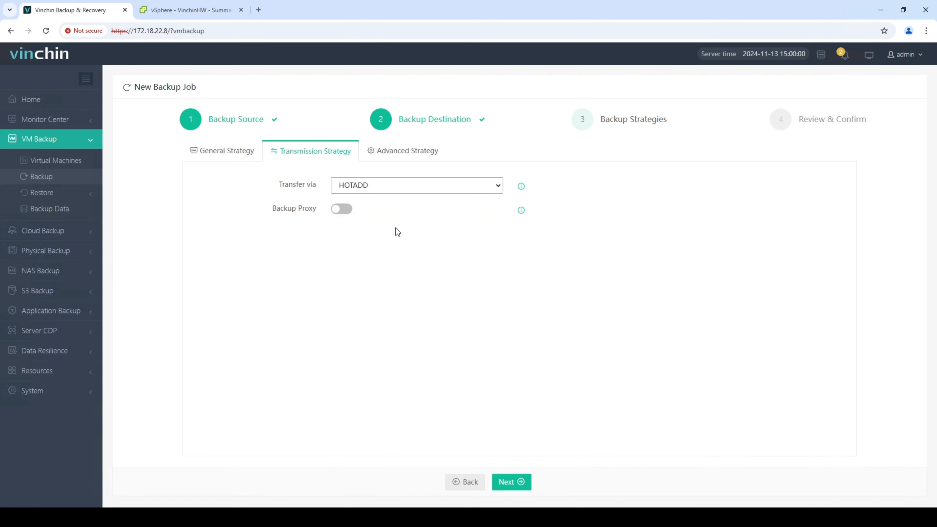
left_click(408, 151)
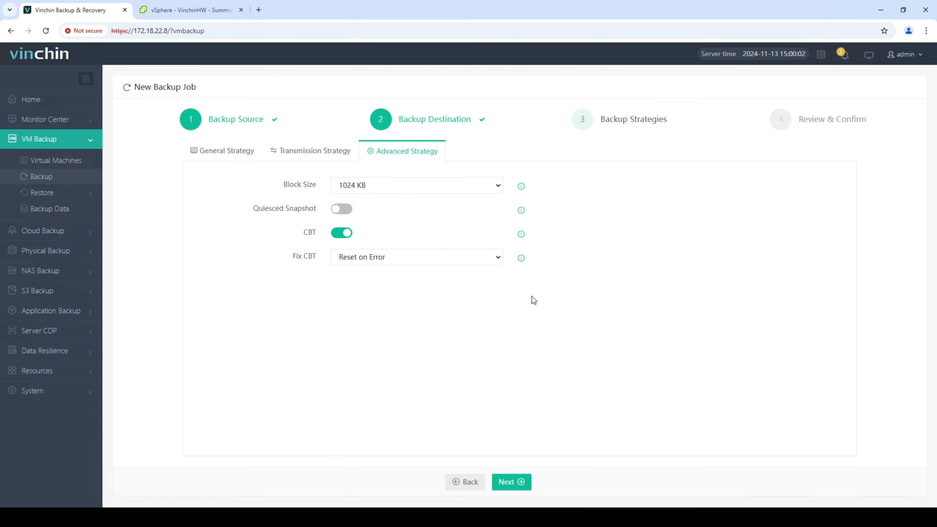
left_click(512, 476)
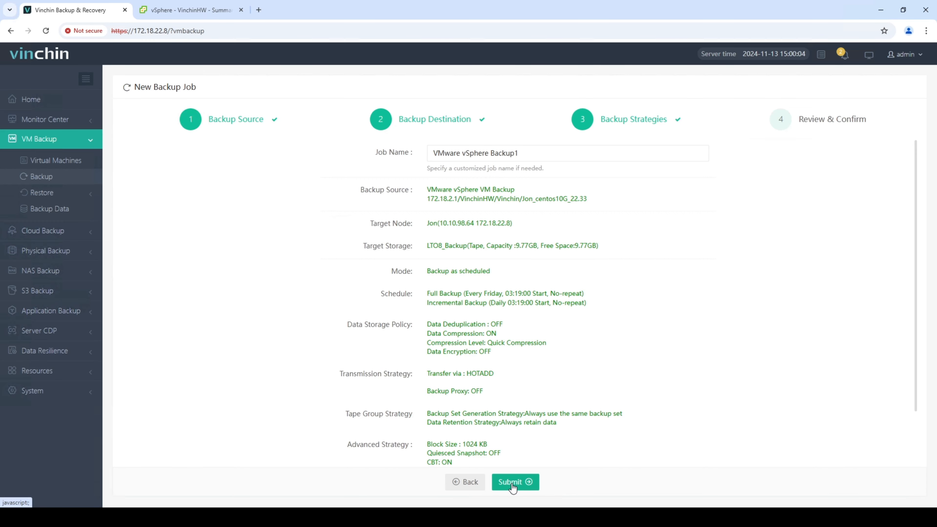
Review the summary of the backup job named VMware vSphere Backup1 and submit it
left_click(530, 154)
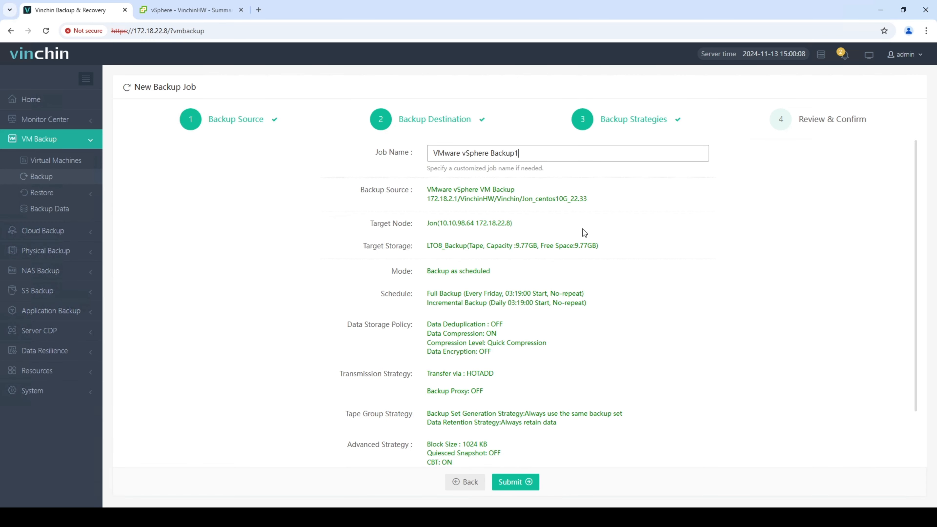
scroll(584, 234, "down", 2)
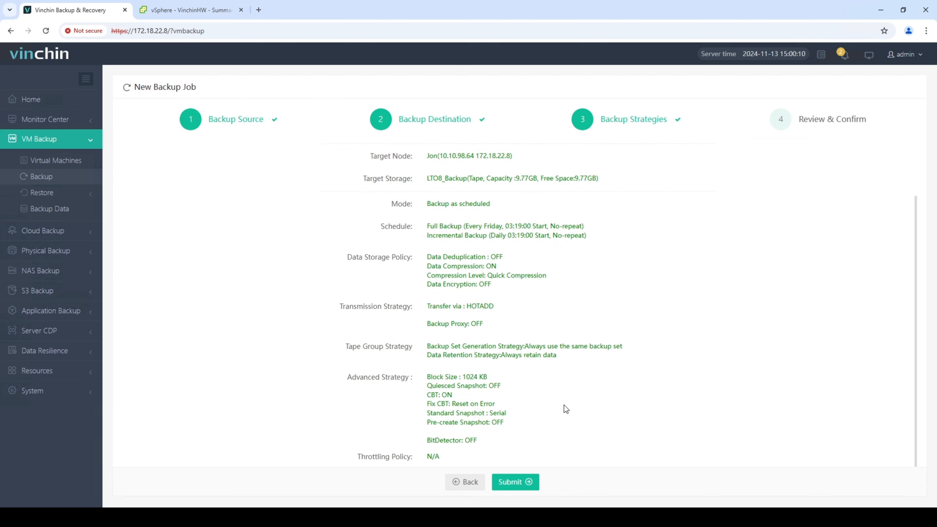
left_click(505, 487)
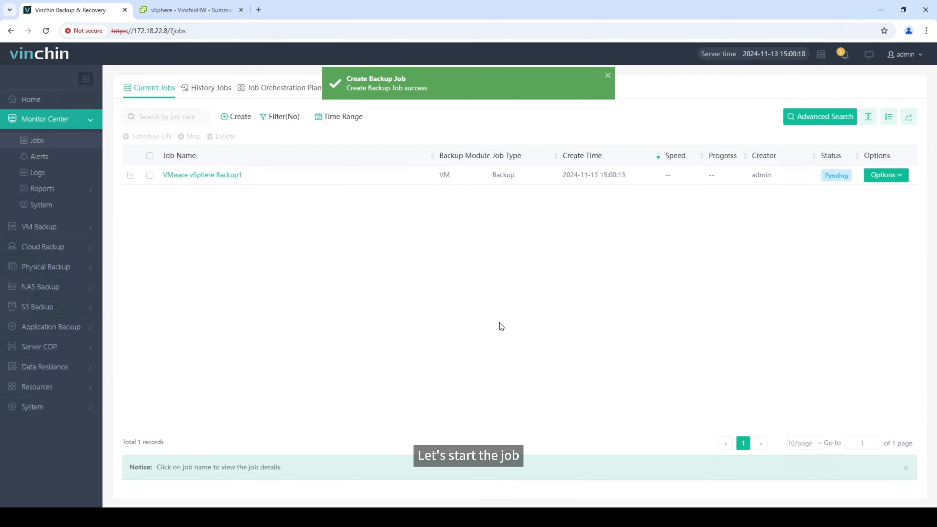
Start a full backup run of the VMware vSphere Backup1 job and open its job details
left_click(884, 175)
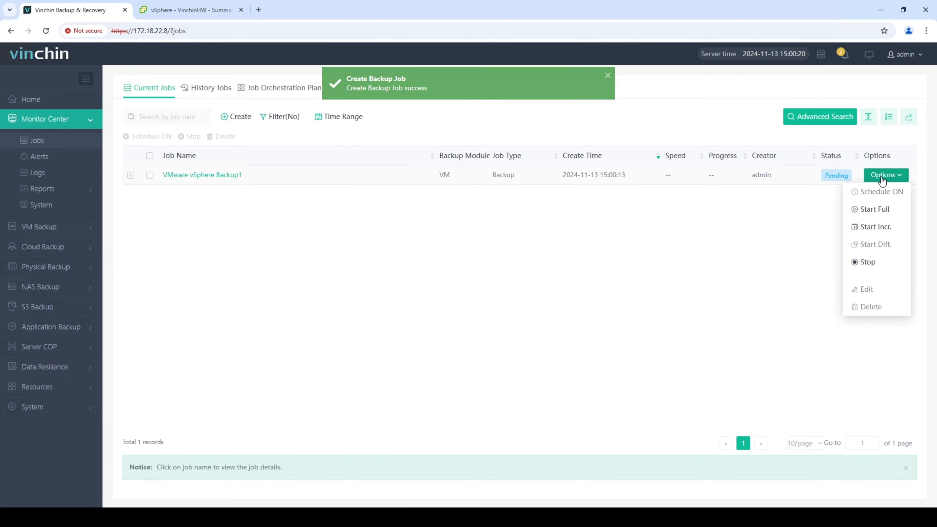
left_click(872, 210)
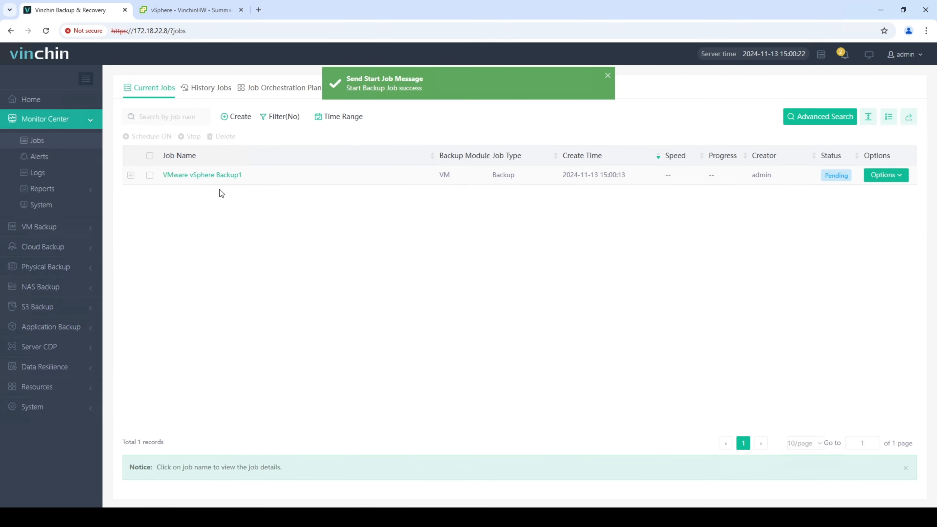
left_click(220, 175)
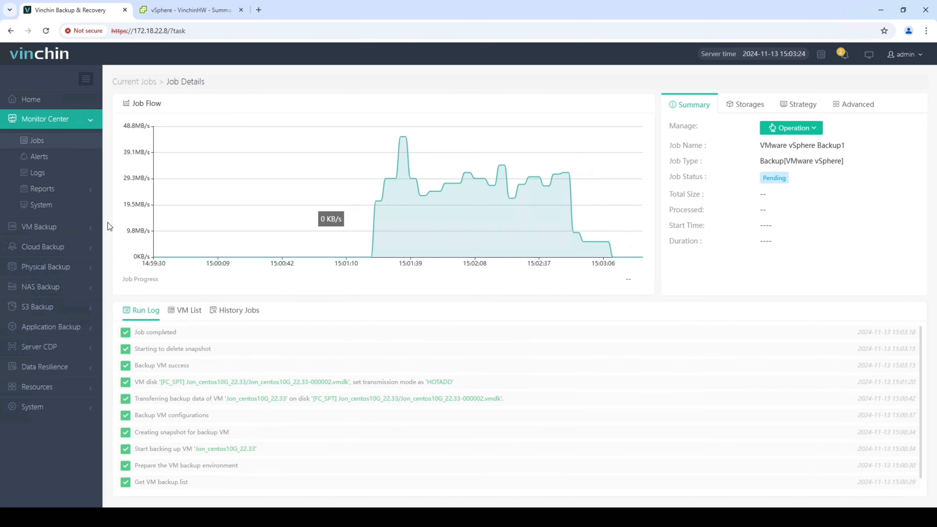
Open the VM backup data and expand VMware vSphere Backup1 and its virtual machine to view the restore points
left_click(67, 226)
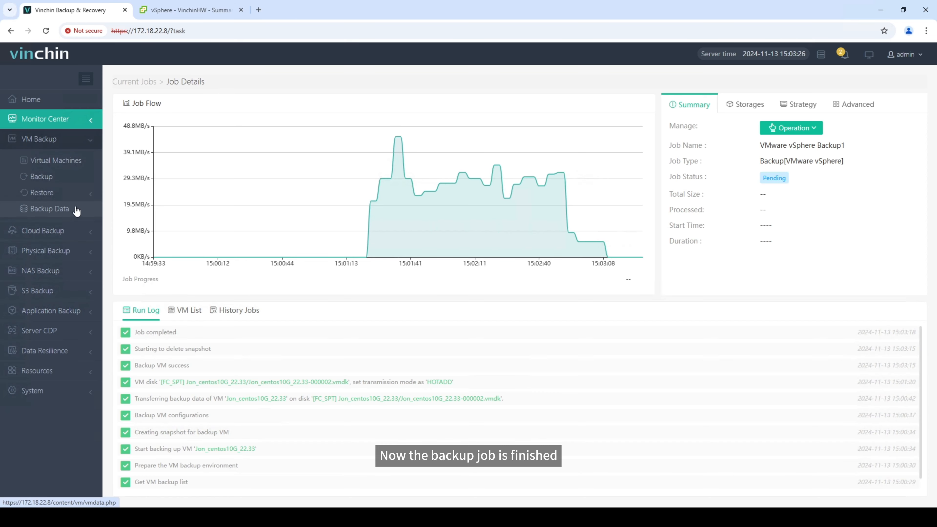
left_click(77, 210)
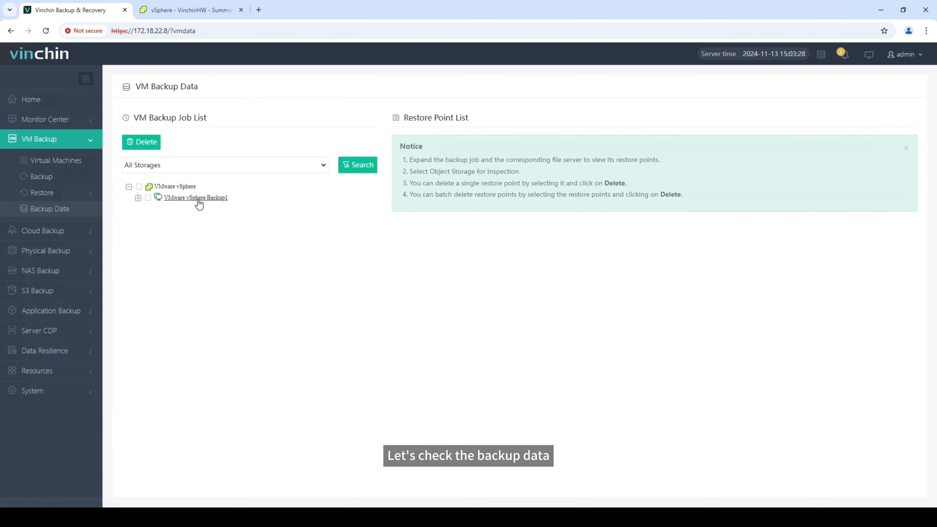
left_click(199, 199)
left_click(206, 209)
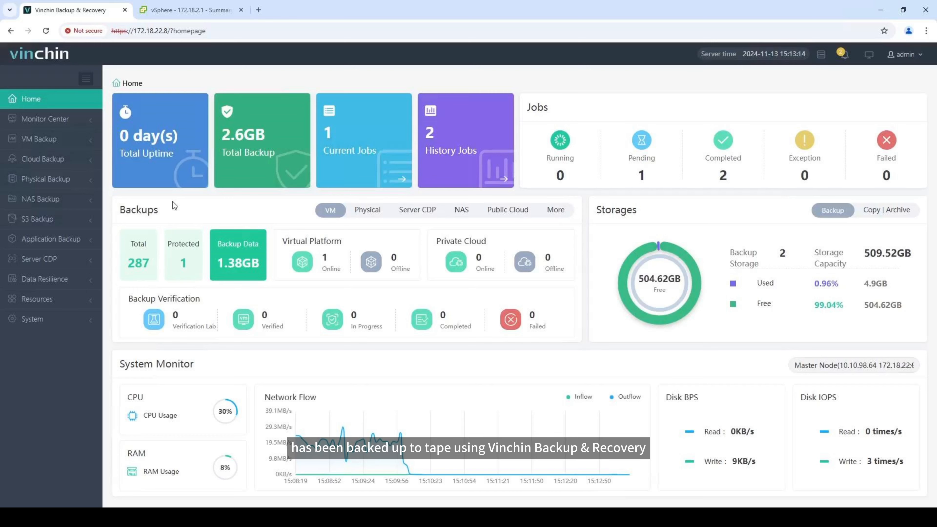
left_click(72, 140)
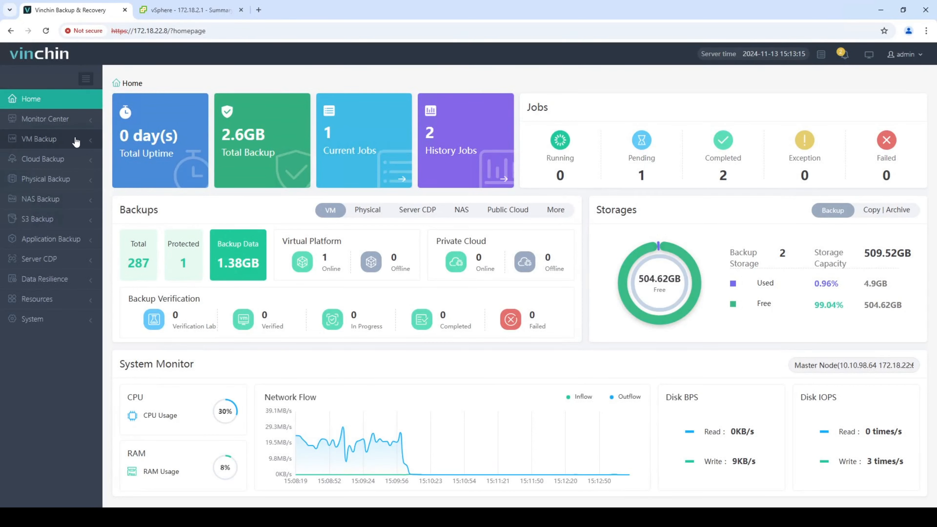
left_click(80, 193)
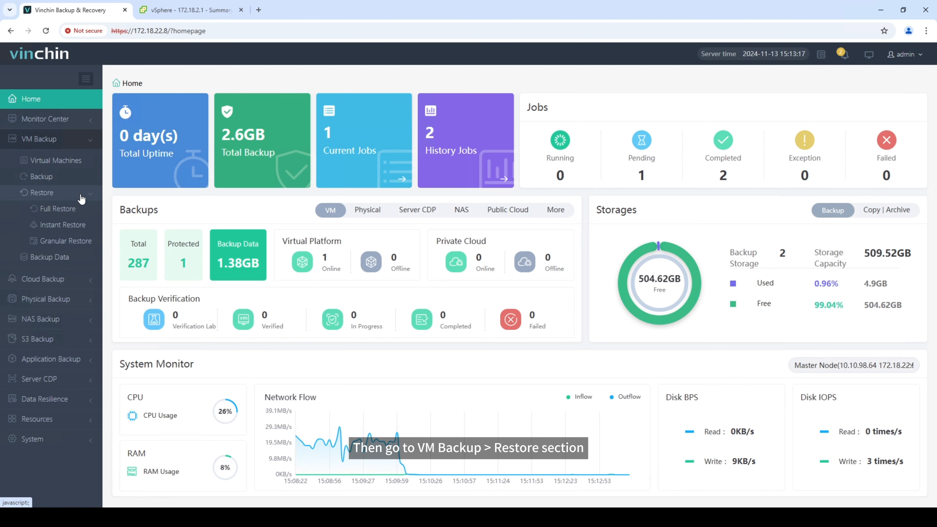
left_click(81, 210)
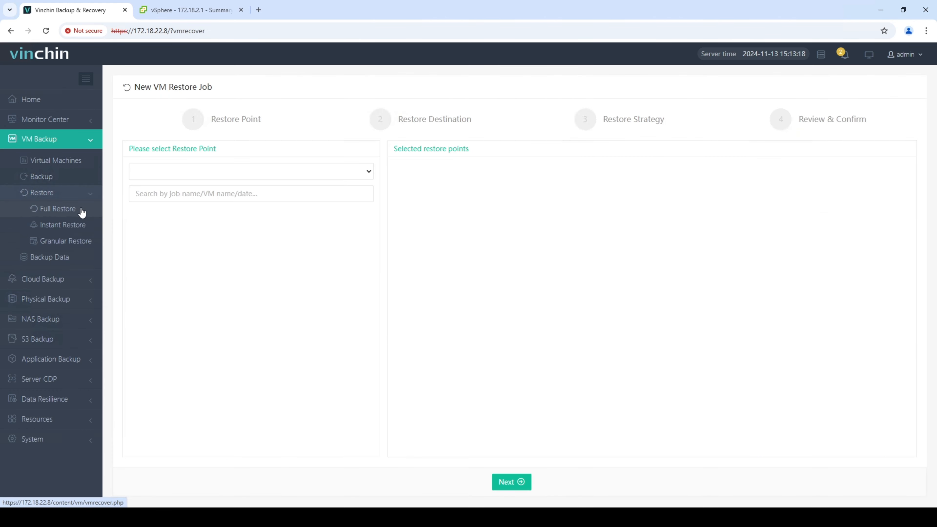
left_click(205, 229)
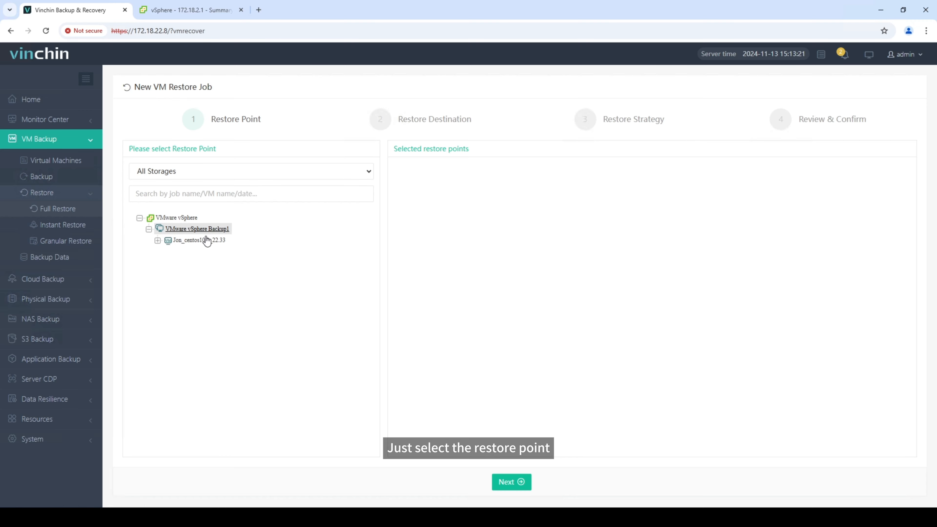
left_click(207, 240)
left_click(244, 253)
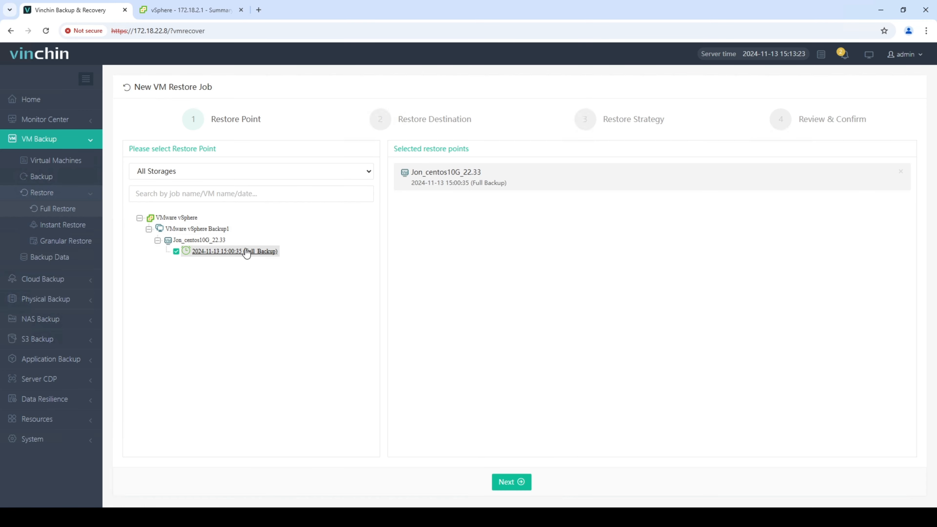
left_click(512, 484)
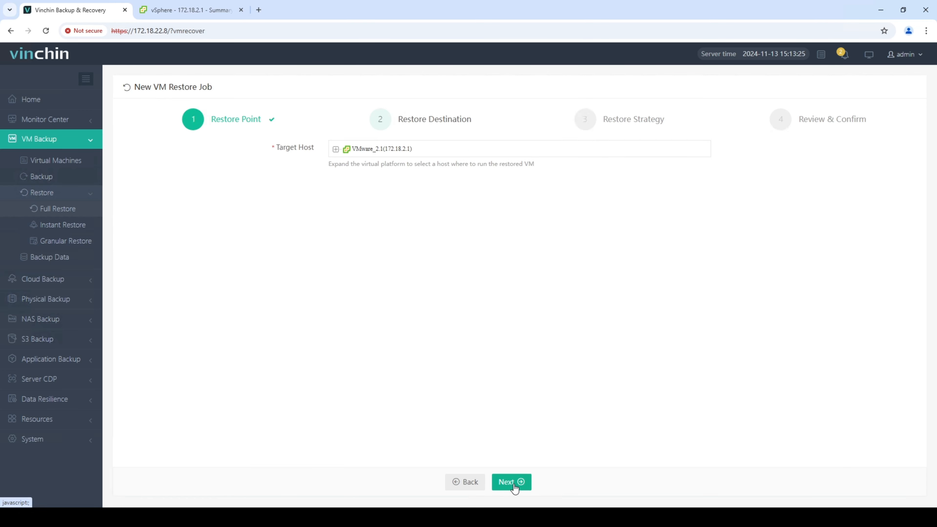
Set 172.18.1.102 under the Vinchin cluster of VMware_2.1 as the target host for the restore
left_click(398, 149)
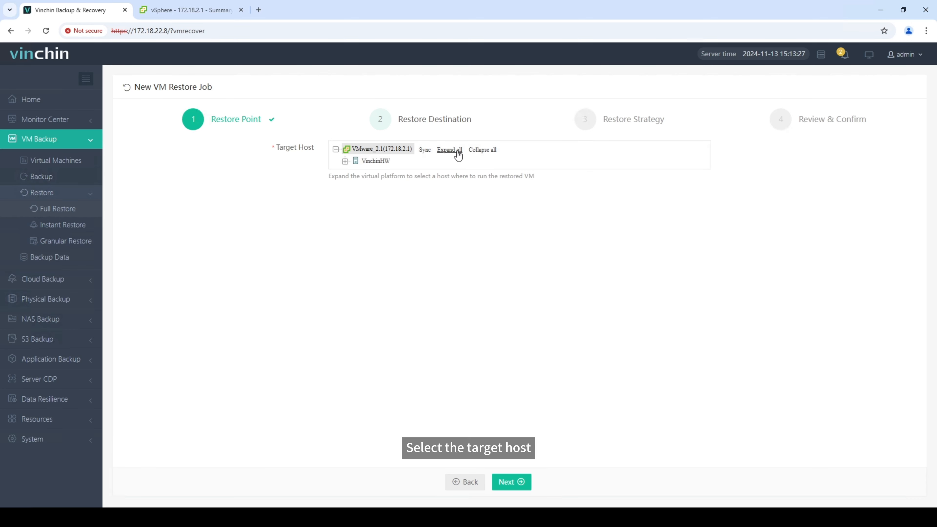
left_click(449, 149)
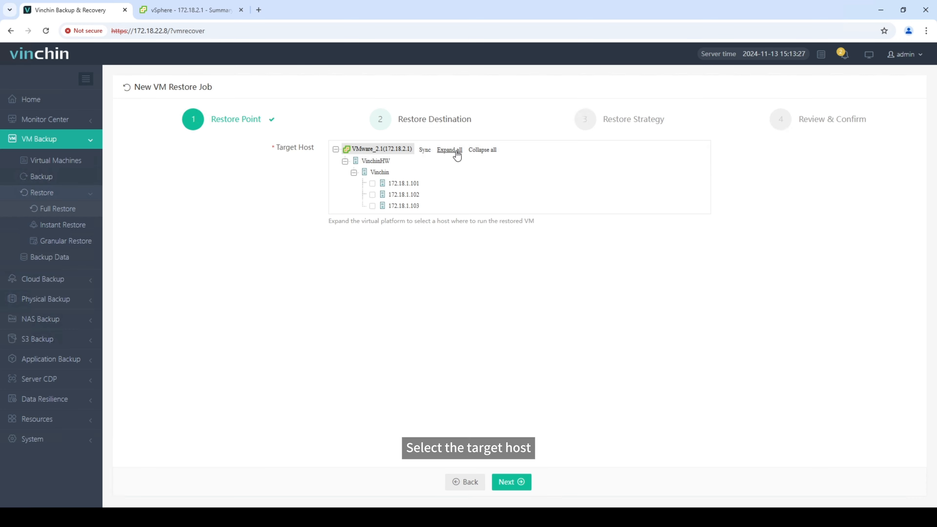
left_click(414, 195)
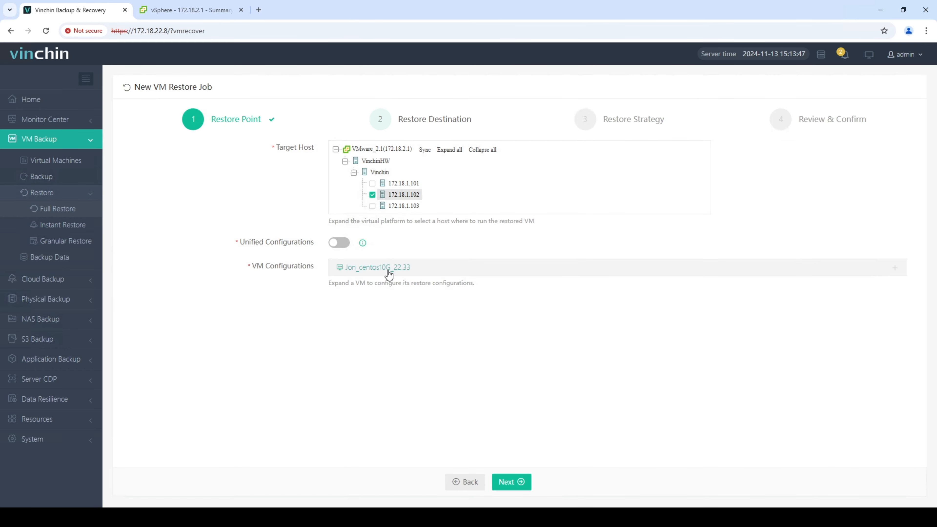
left_click(387, 272)
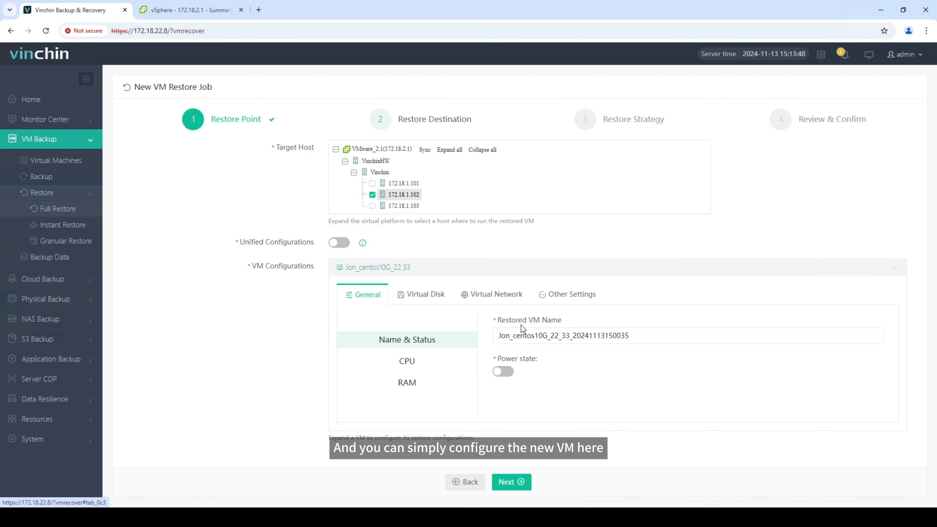
left_click_drag(632, 336, 570, 335)
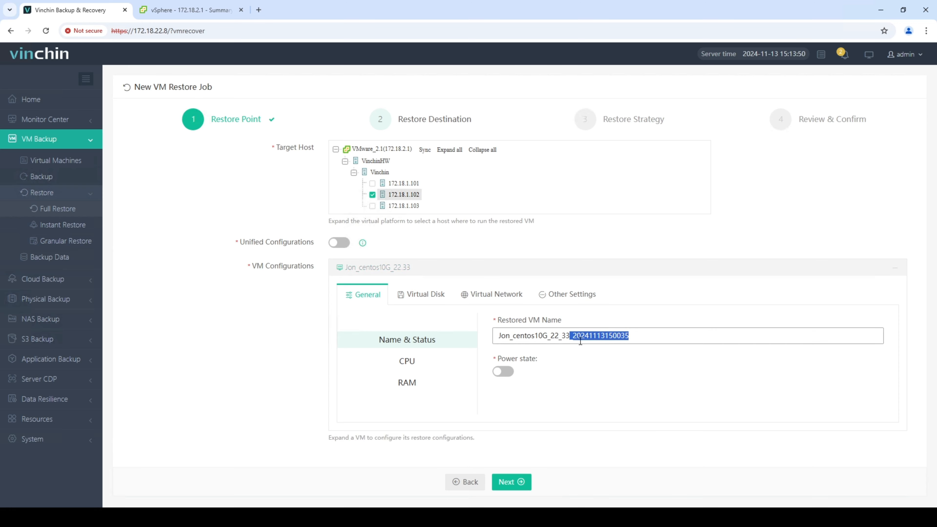
key("BackSpace")
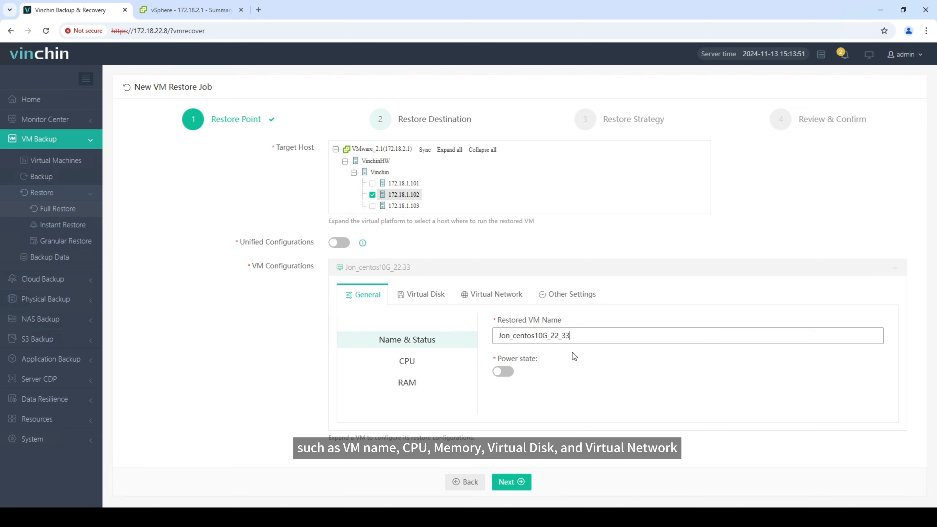
left_click(501, 373)
Examine the restored VM's CPU, RAM, virtual disk and virtual network settings, including the advanced disk and network options
left_click(457, 360)
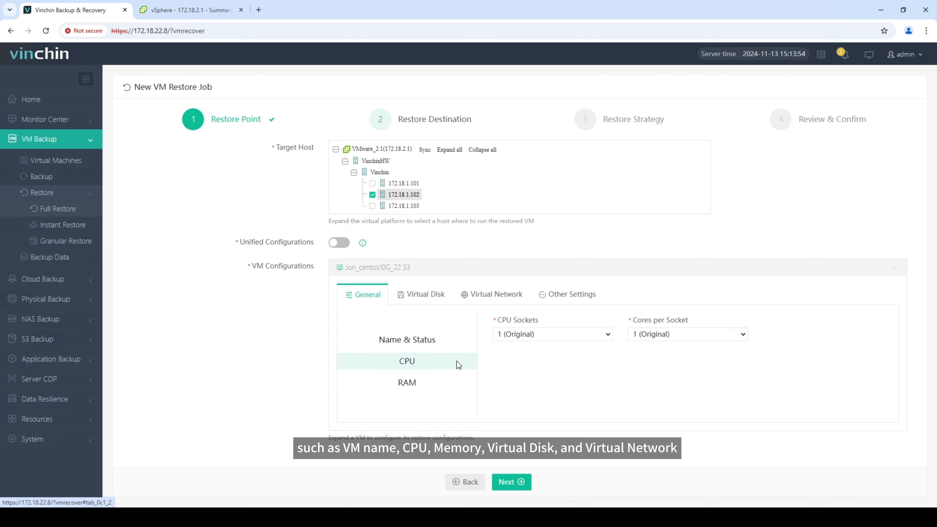
left_click(454, 380)
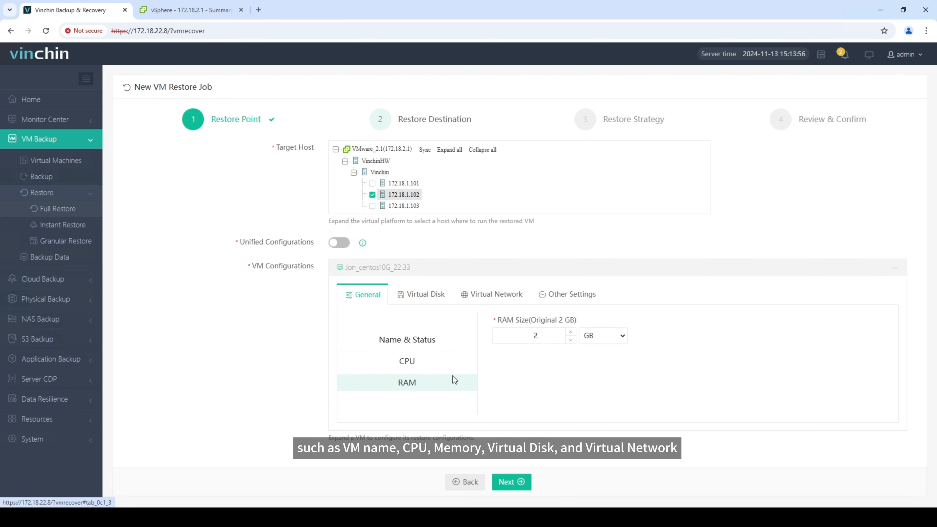
left_click(432, 295)
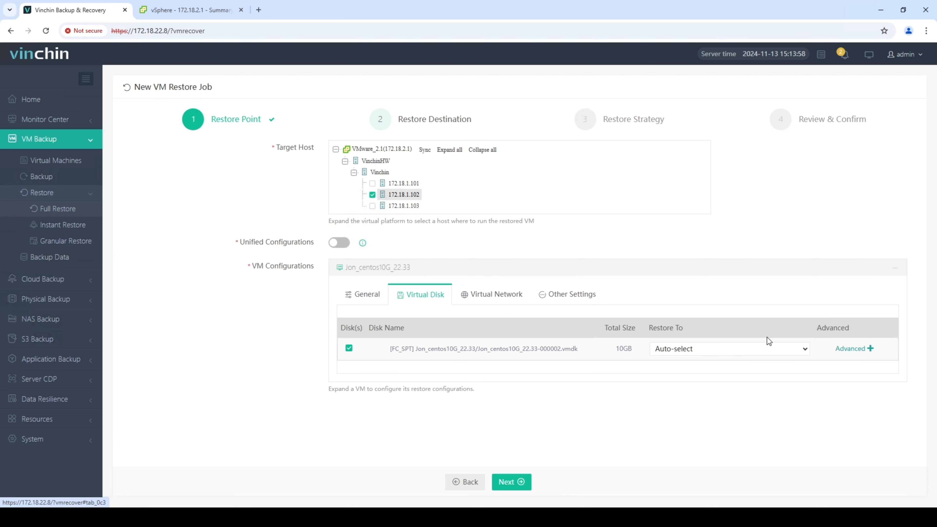
left_click(848, 348)
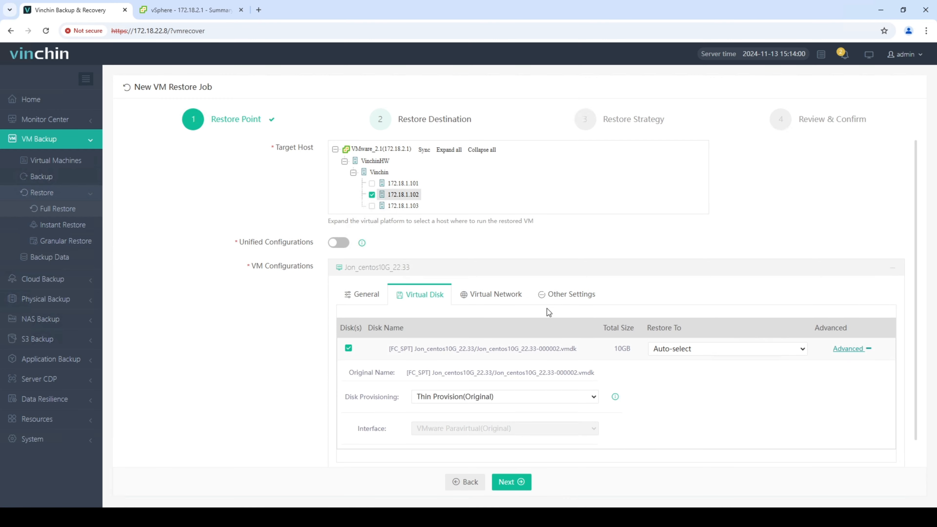
left_click(495, 295)
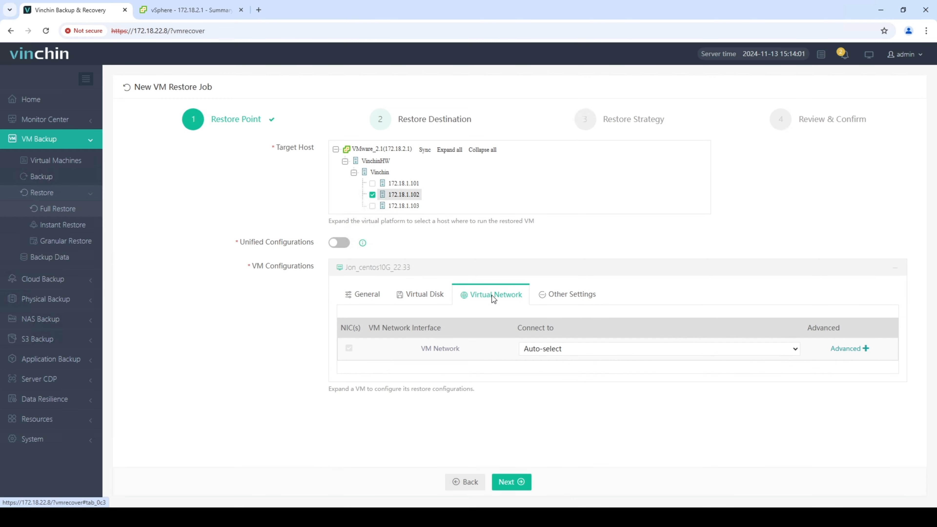
left_click(843, 350)
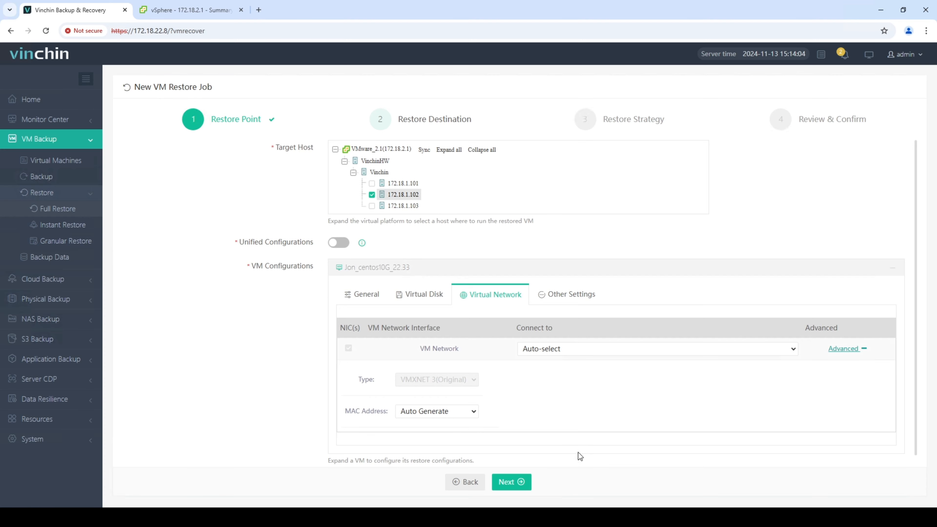
Use NBD as the restore's transfer method with once-off mode, and submit the job named VMware vSphere Restore1
left_click(514, 479)
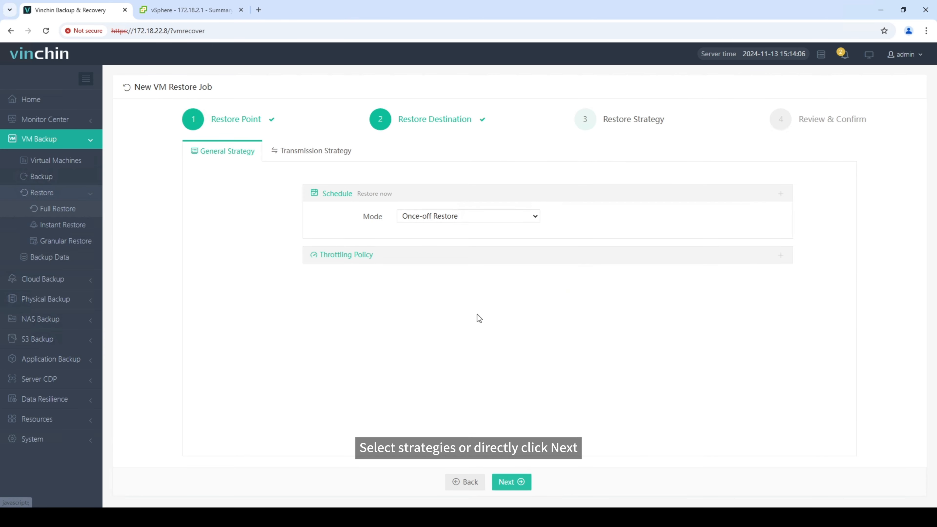
left_click(325, 150)
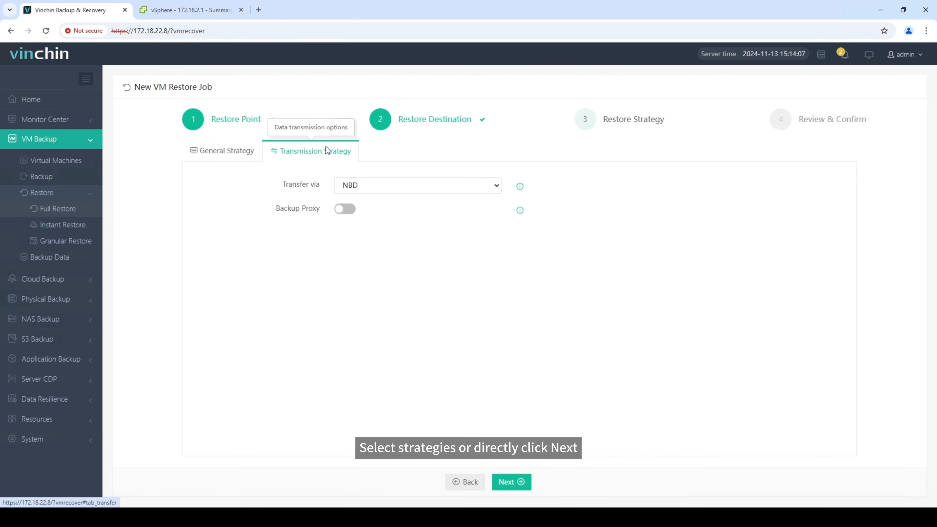
left_click(383, 184)
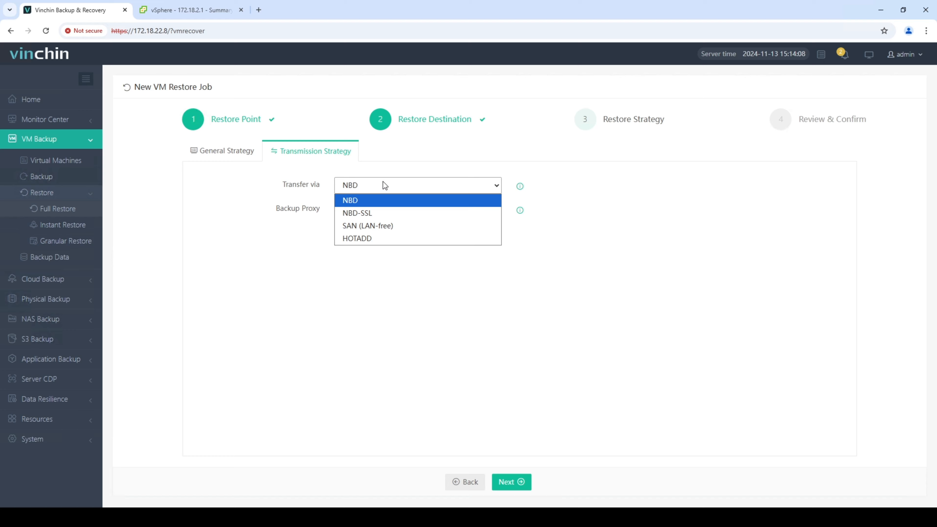
left_click(389, 200)
left_click(511, 473)
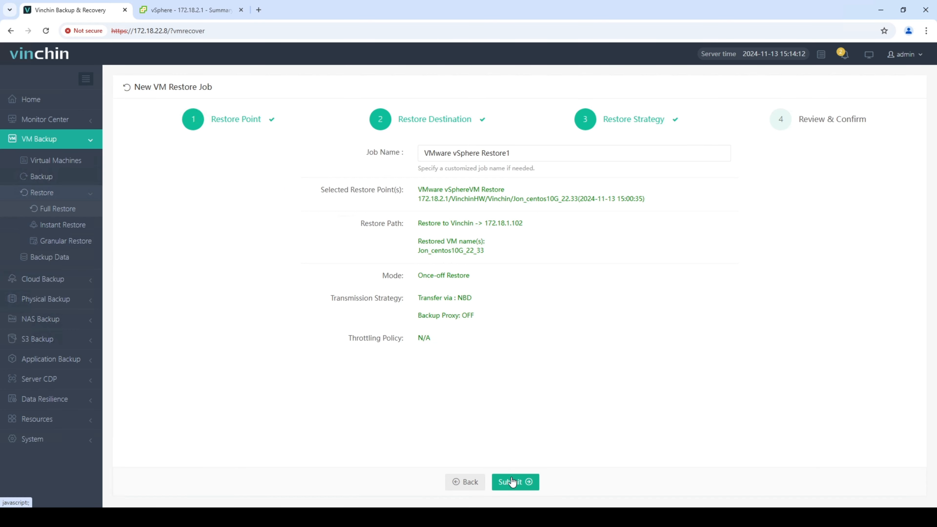
left_click(521, 154)
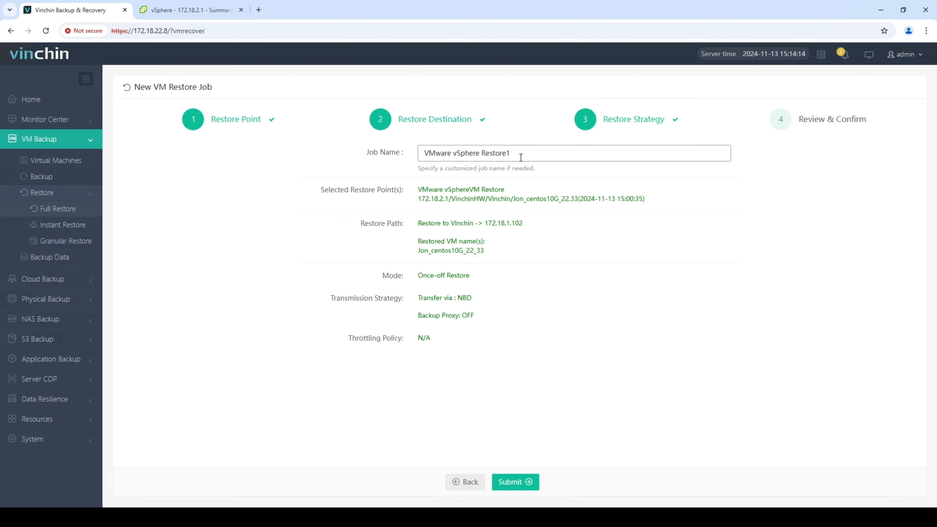
left_click(510, 482)
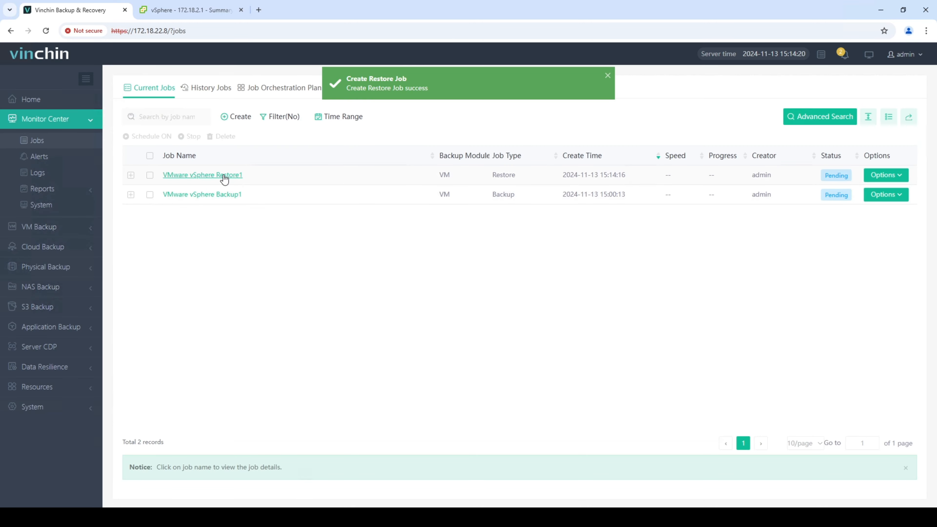
Check the VMware vSphere Restore1 job's details and examine its expanded record in the job history
left_click(203, 175)
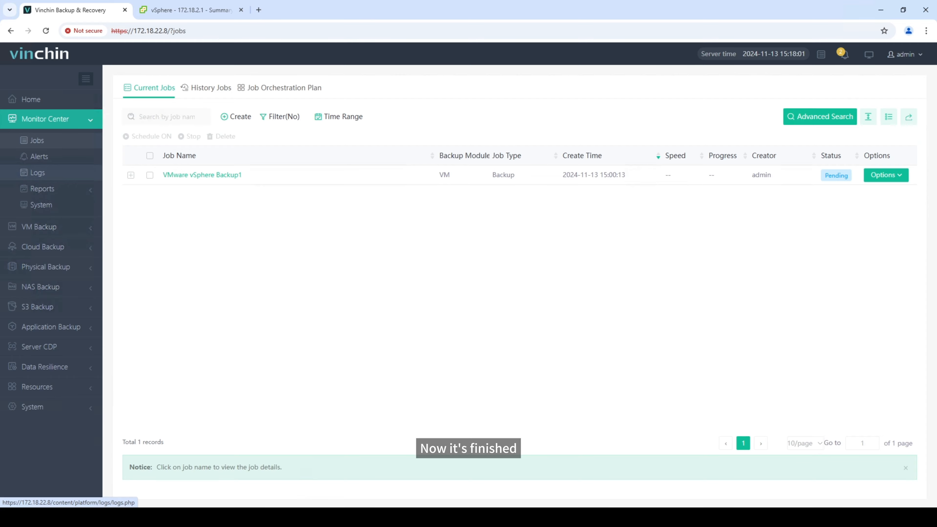
left_click(205, 88)
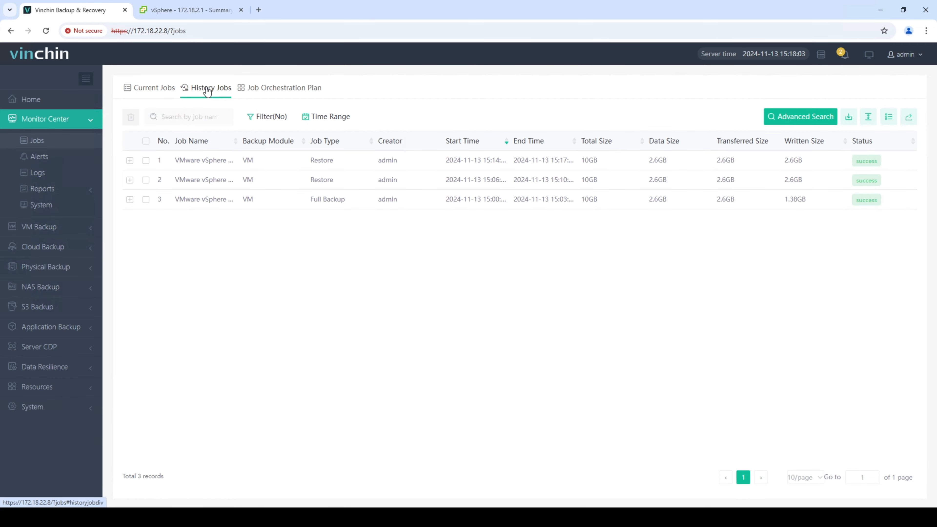
left_click(129, 160)
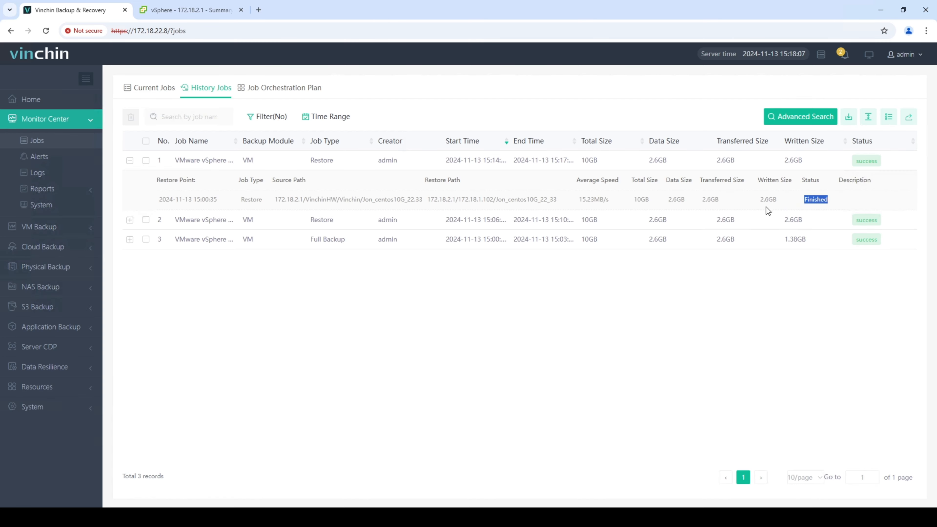
Switch to vSphere Client, find the restored CentOS VM in the VinchinHW datacenter, and launch its web console
left_click(202, 10)
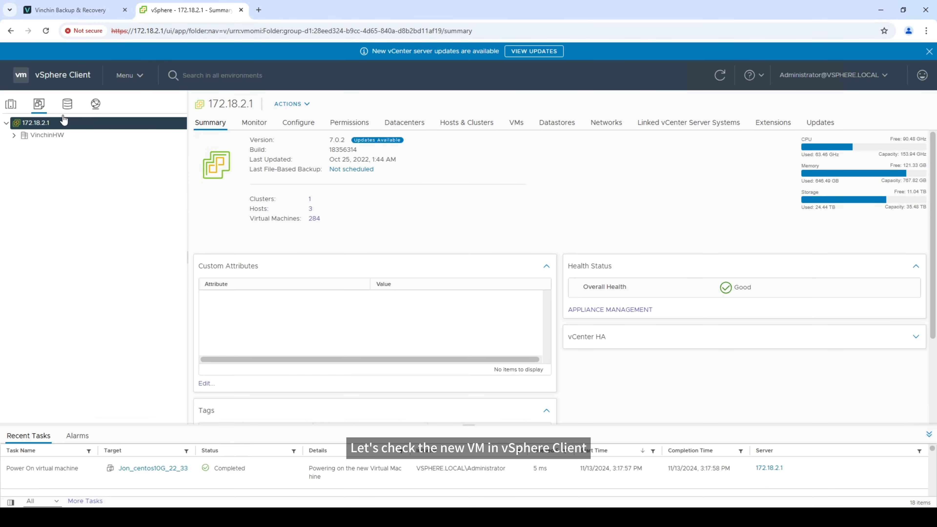
left_click(14, 135)
scroll(131, 283, "down", 3)
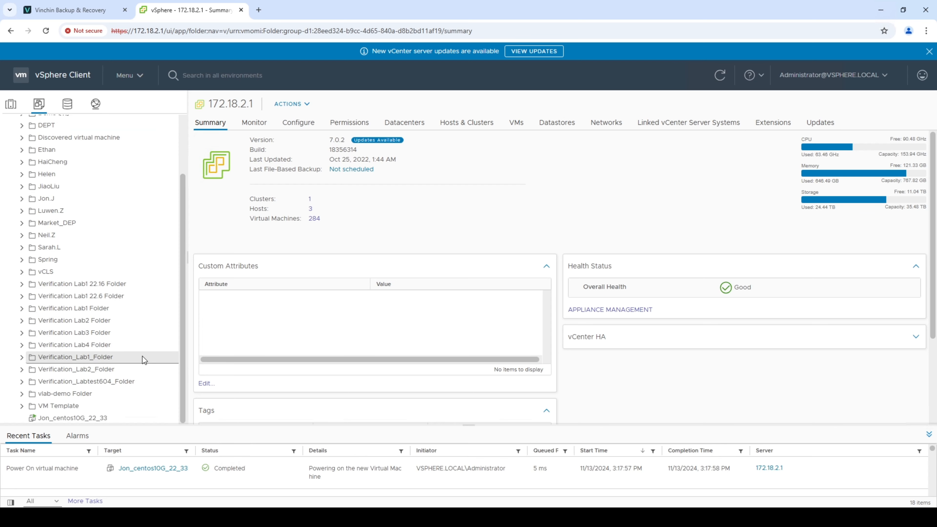
left_click(111, 416)
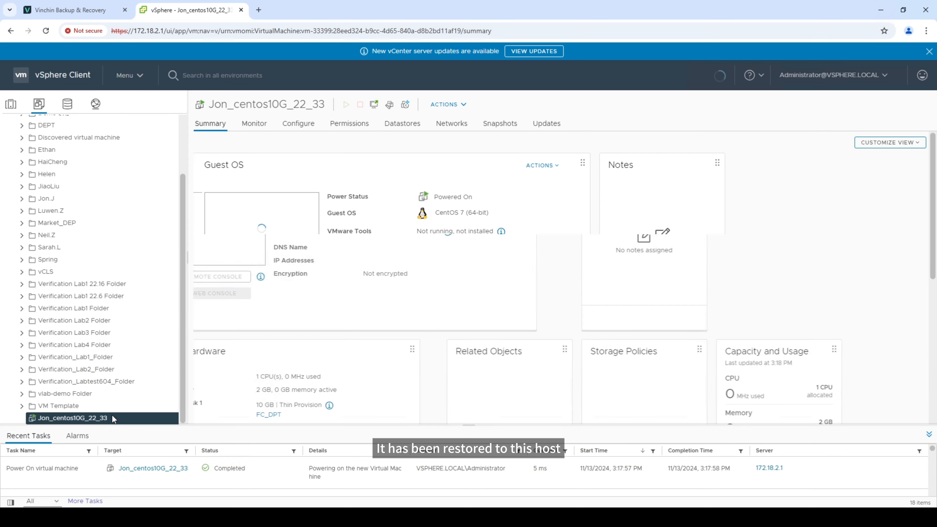
left_click(276, 228)
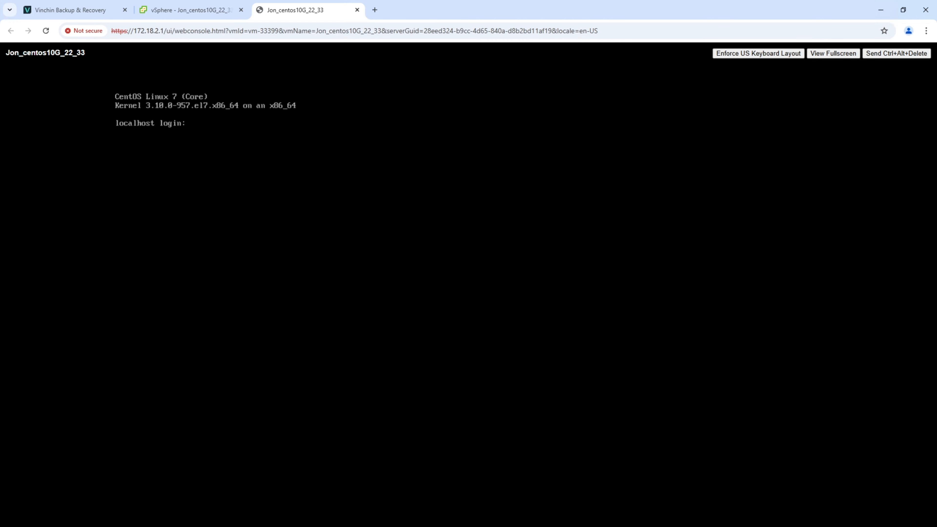
Log in to the restored VM's console as root with the account password
type("oot")
key("Return")
key("Return")
key("Return")
Run the date command in the restored VM's console to check that the system responds
type("dat")
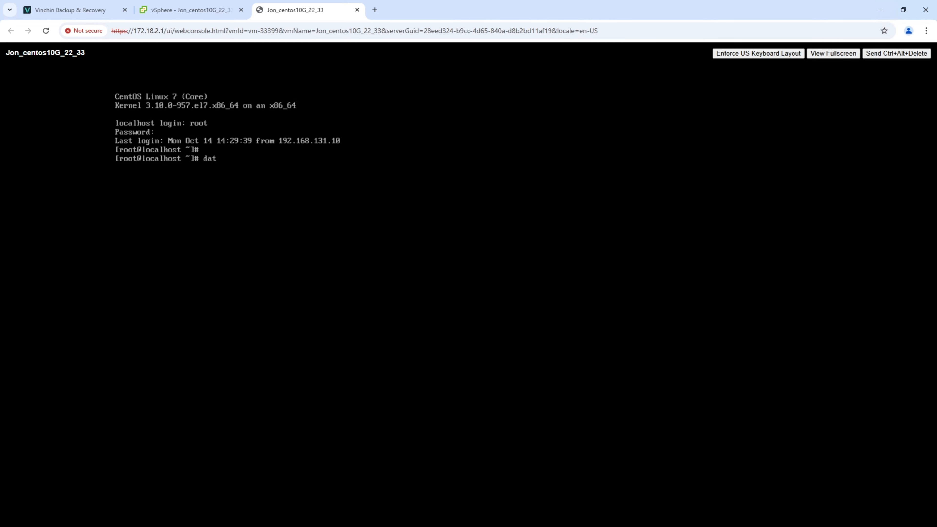
type("e")
key("Return")
key("Return")
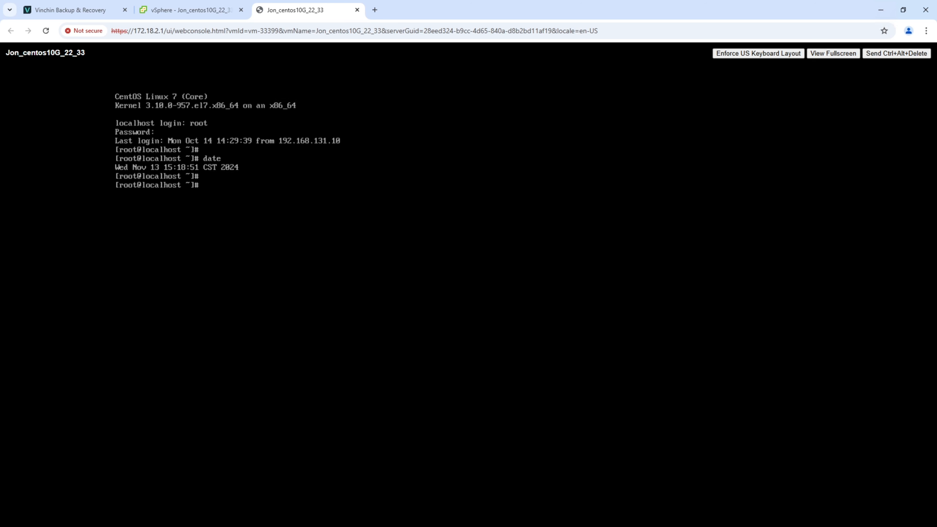